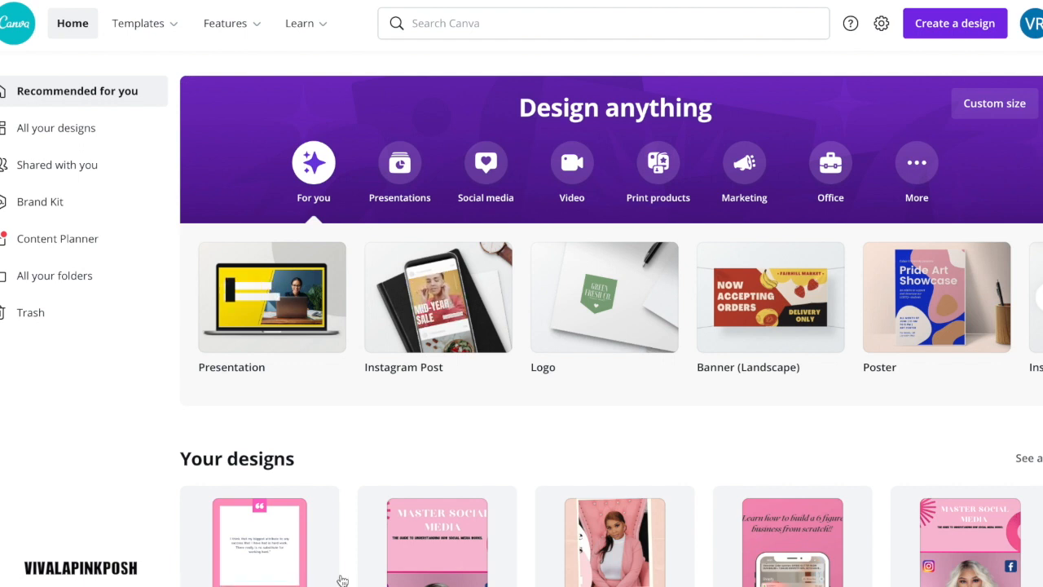
Step: Open the full list of existing designs and look through the designs in it
scroll(380, 498, "down", 4)
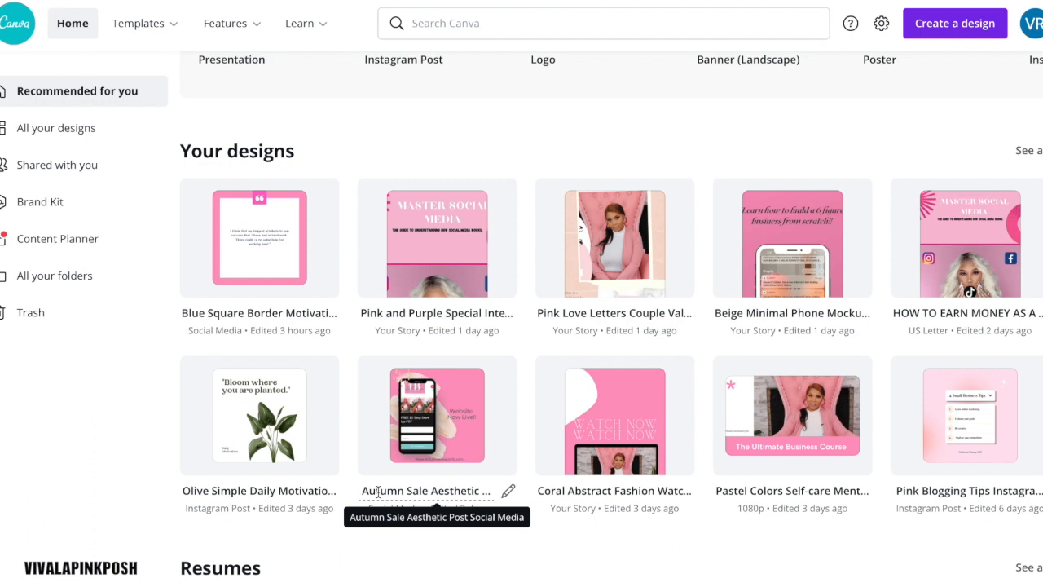
left_click(1031, 151)
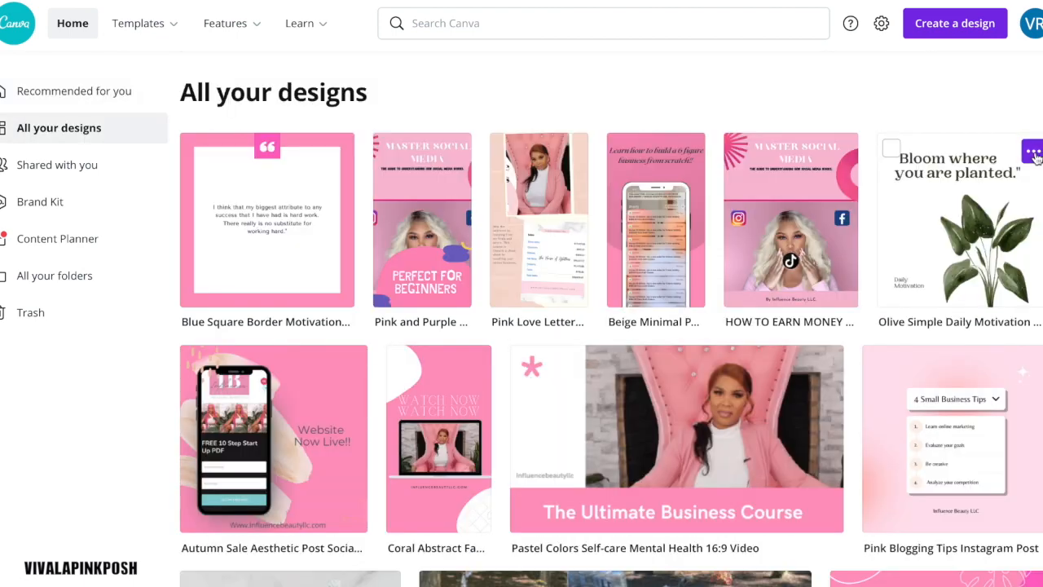
scroll(580, 181, "down", 2)
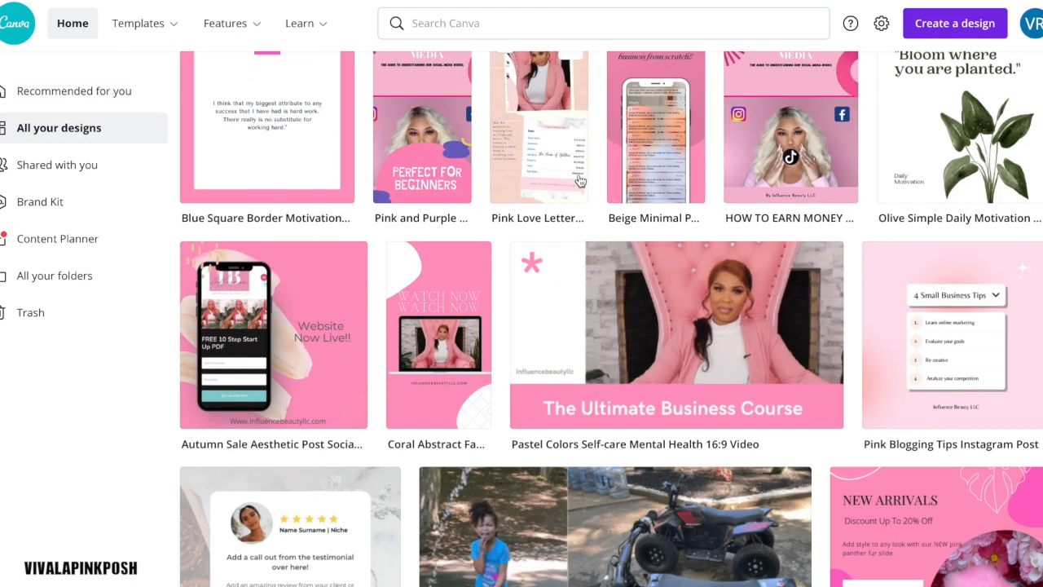
scroll(580, 181, "down", 2)
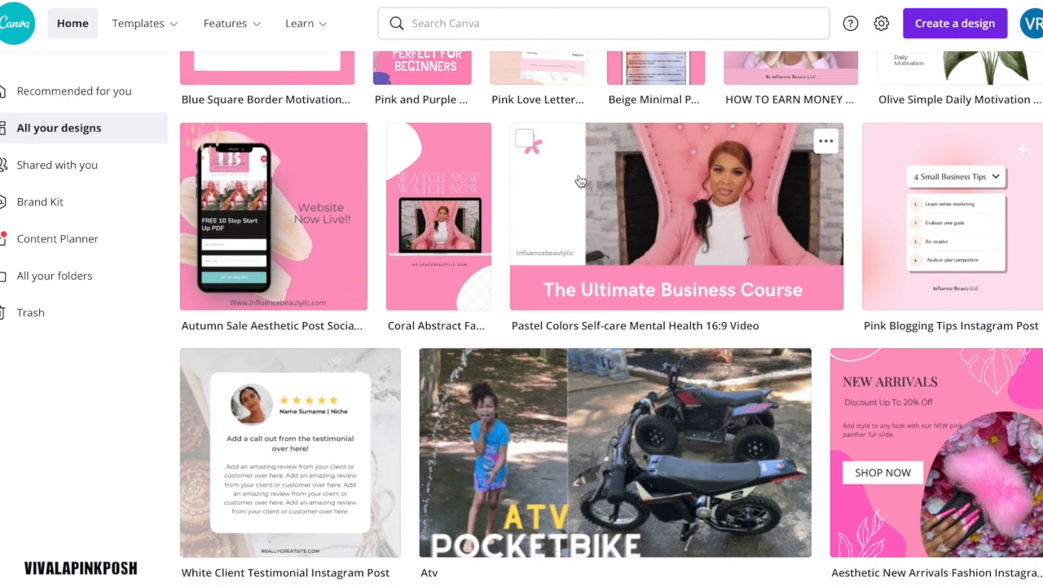
scroll(580, 180, "down", 5)
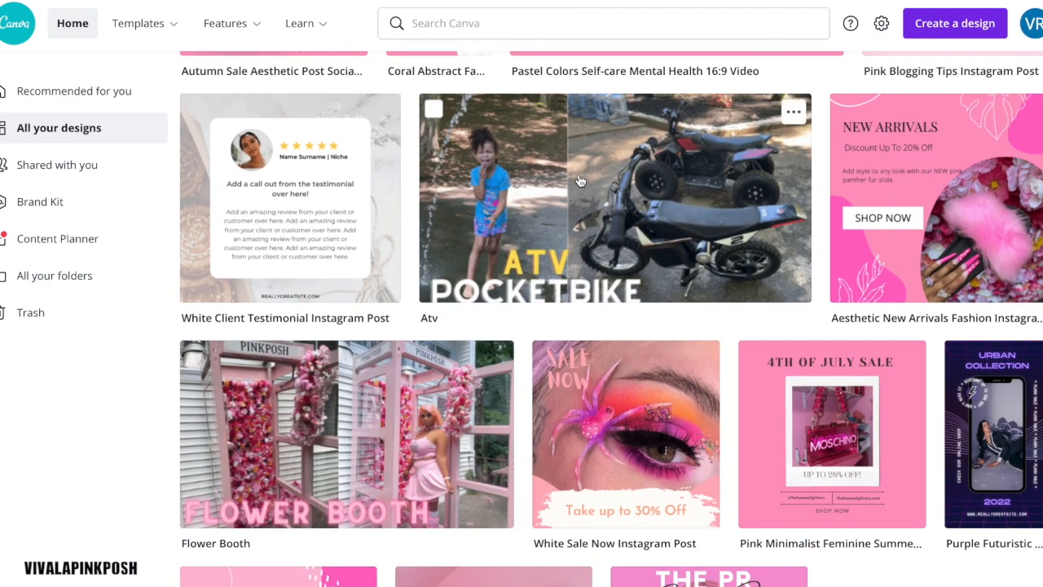
scroll(580, 181, "up", 9)
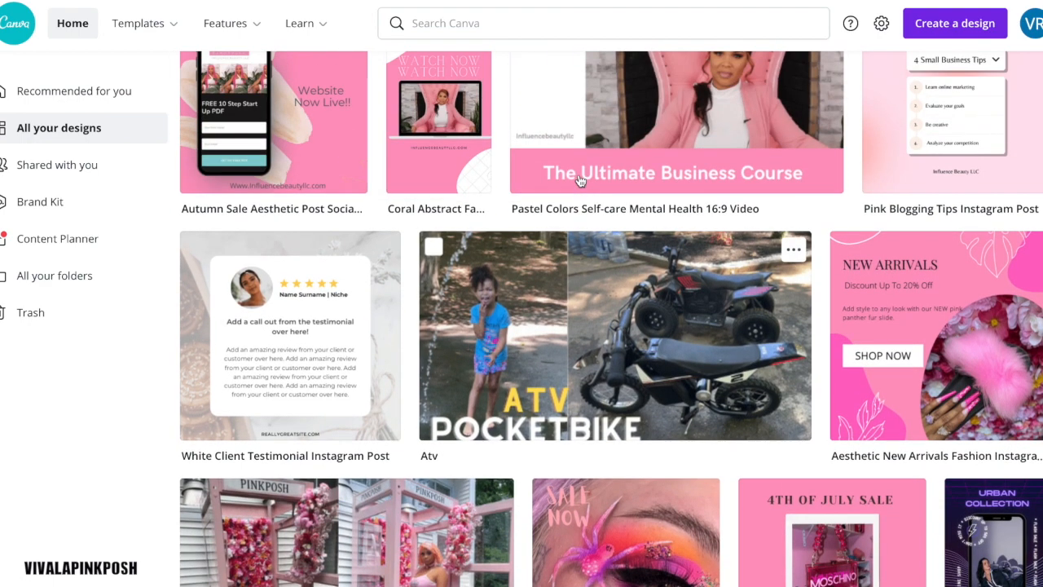
scroll(580, 181, "down", 1)
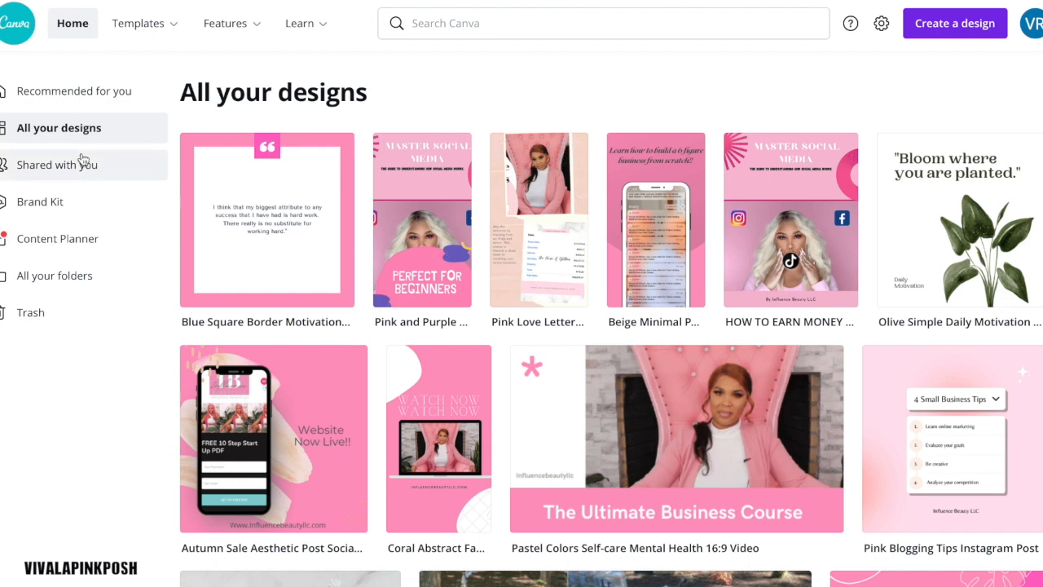
Step: Return to the home page and create a blank Instagram Post from the social media formats
left_click(70, 23)
mouse_move(138, 23)
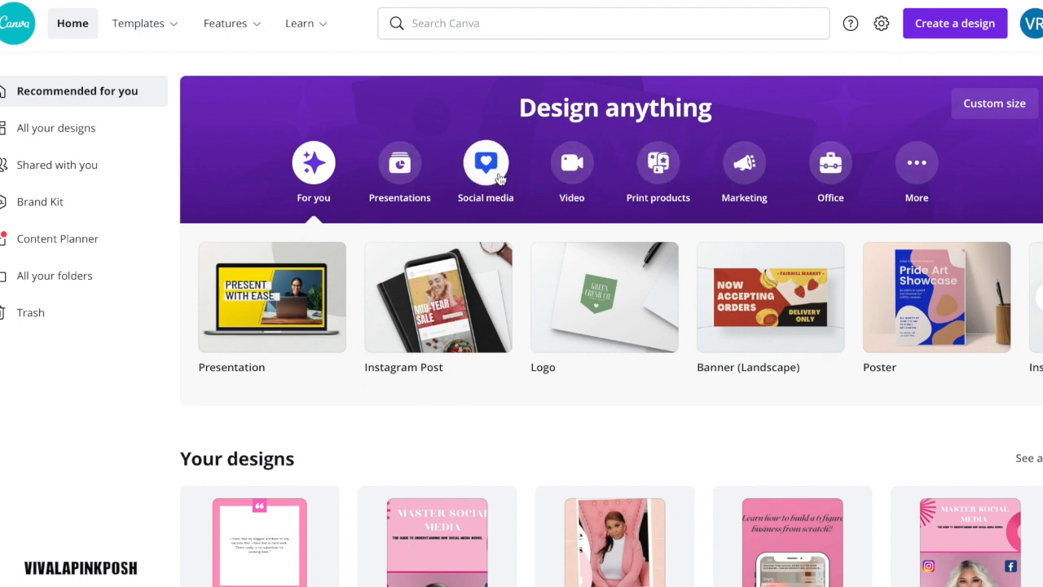
left_click(500, 179)
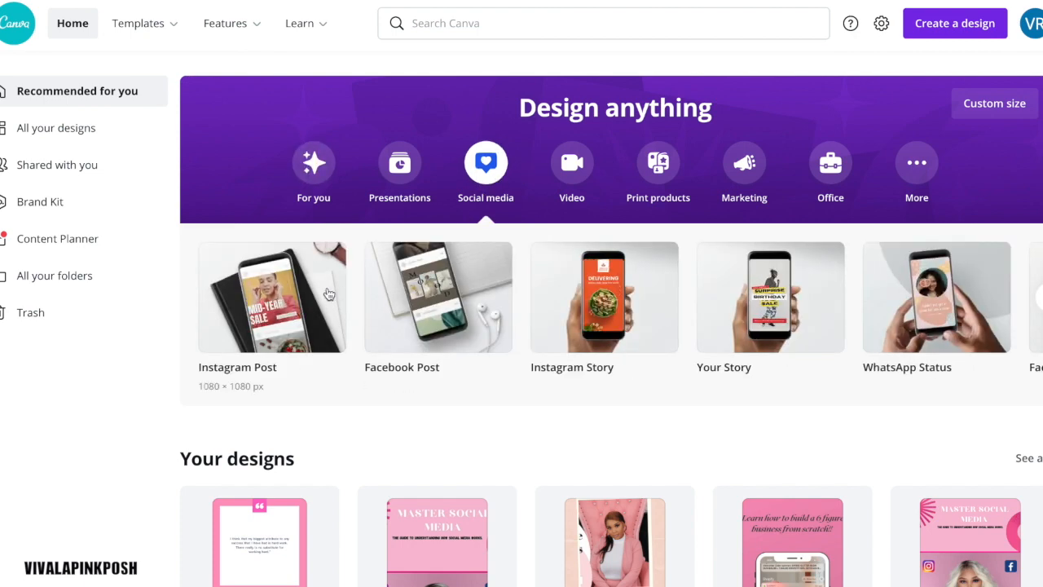
left_click(329, 293)
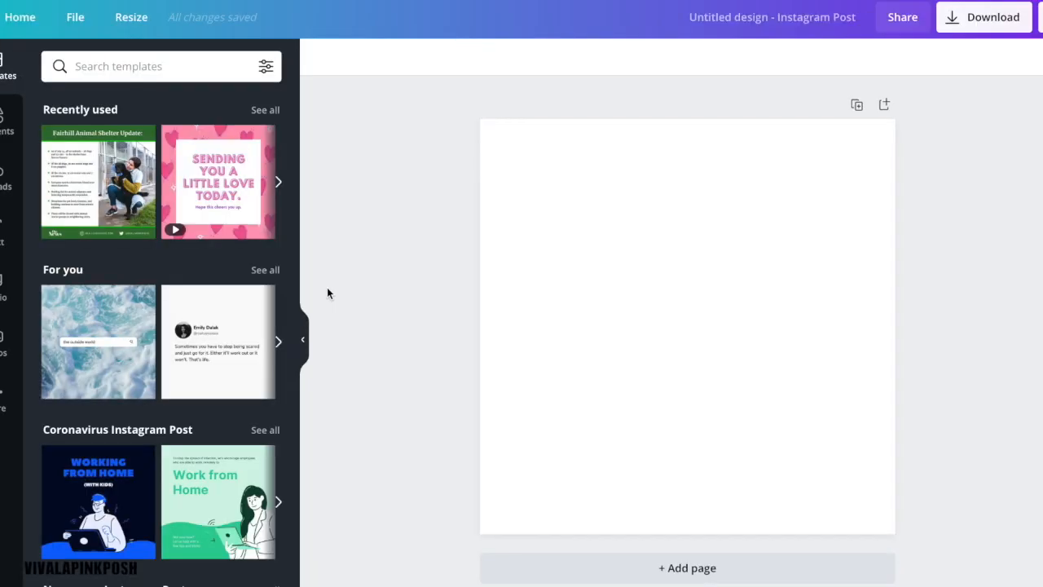
Step: Examine the suggested Instagram Post templates, from the themed categories down to the list of all results
scroll(263, 316, "down", 3)
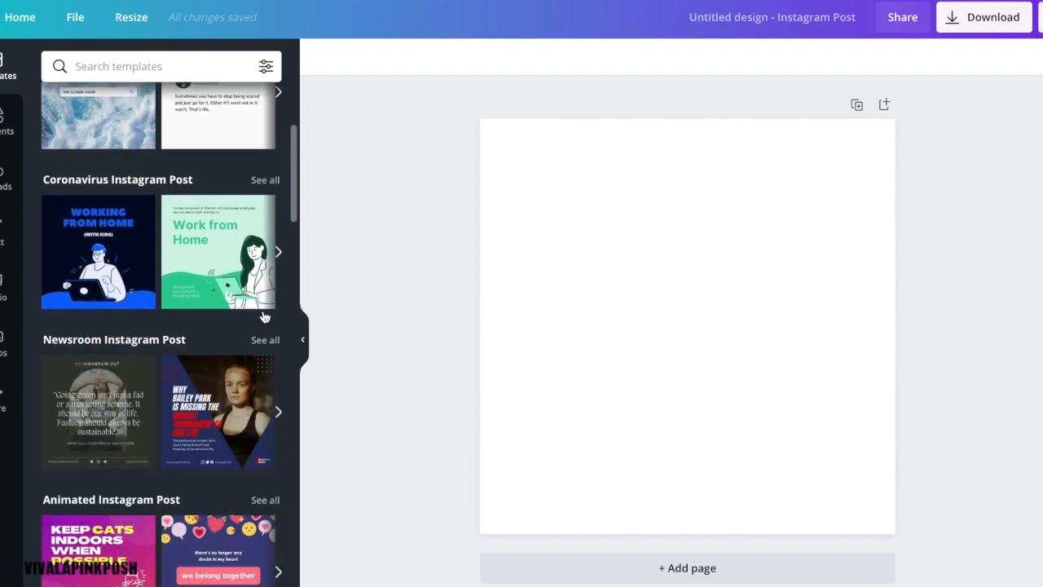
scroll(263, 316, "down", 5)
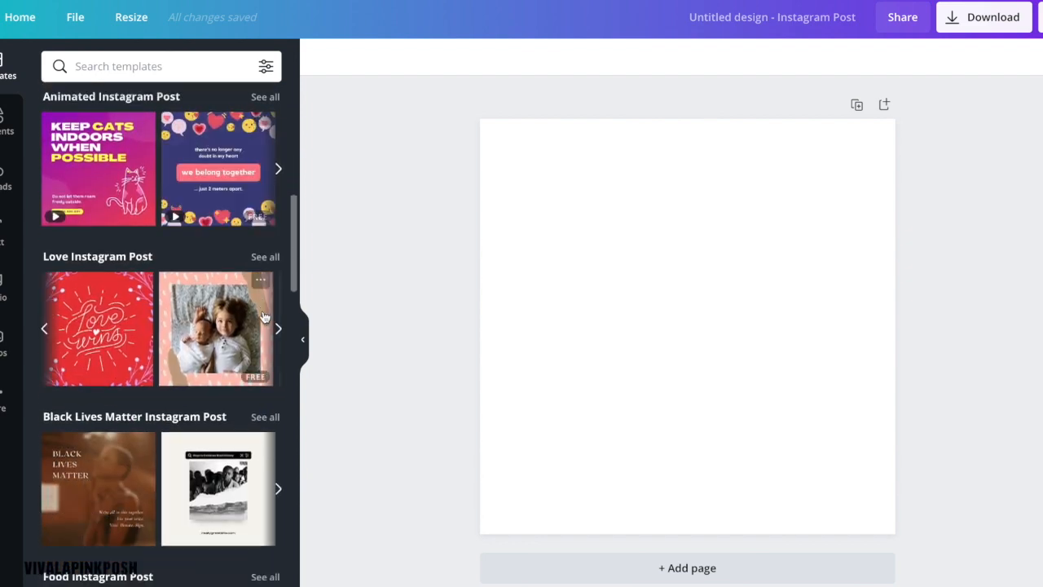
scroll(263, 316, "down", 6)
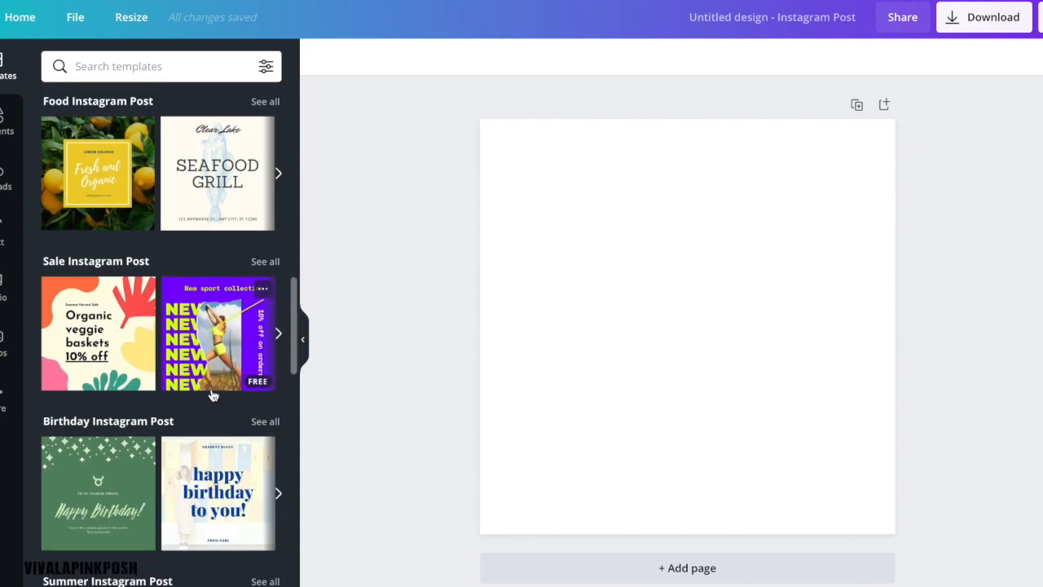
scroll(212, 395, "down", 4)
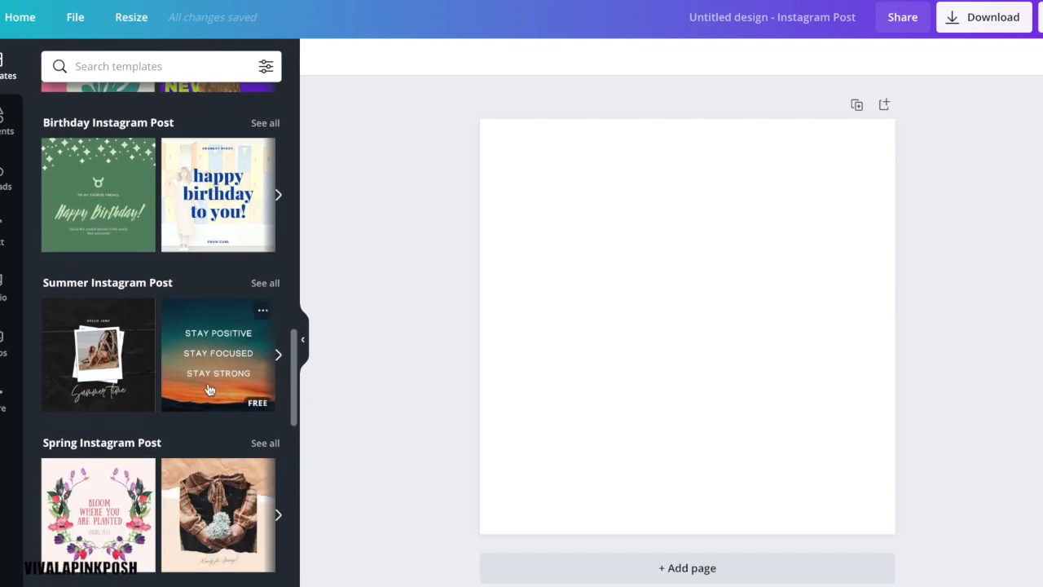
scroll(209, 390, "down", 1)
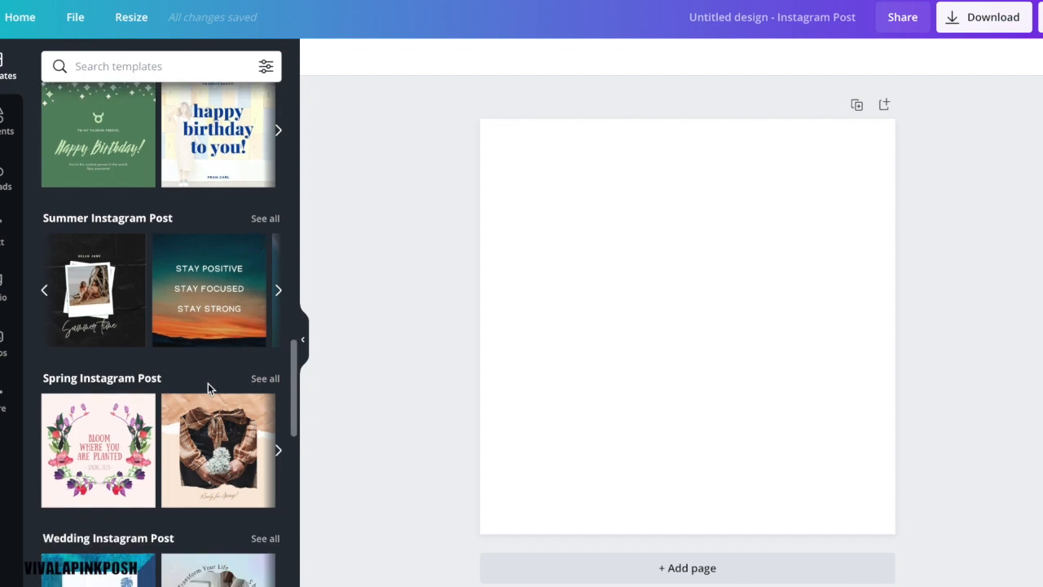
scroll(216, 352, "down", 6)
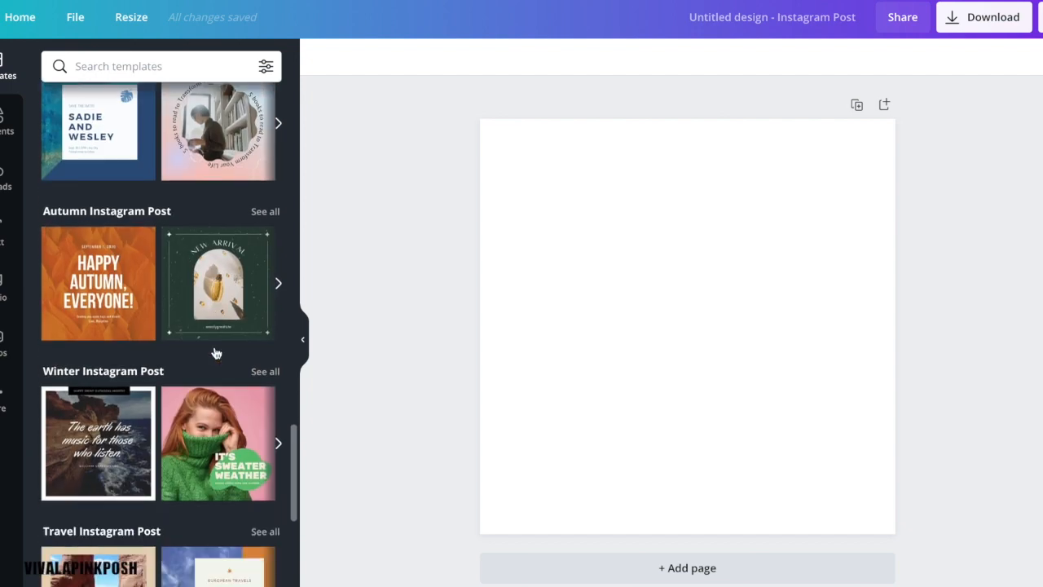
scroll(214, 346, "down", 1)
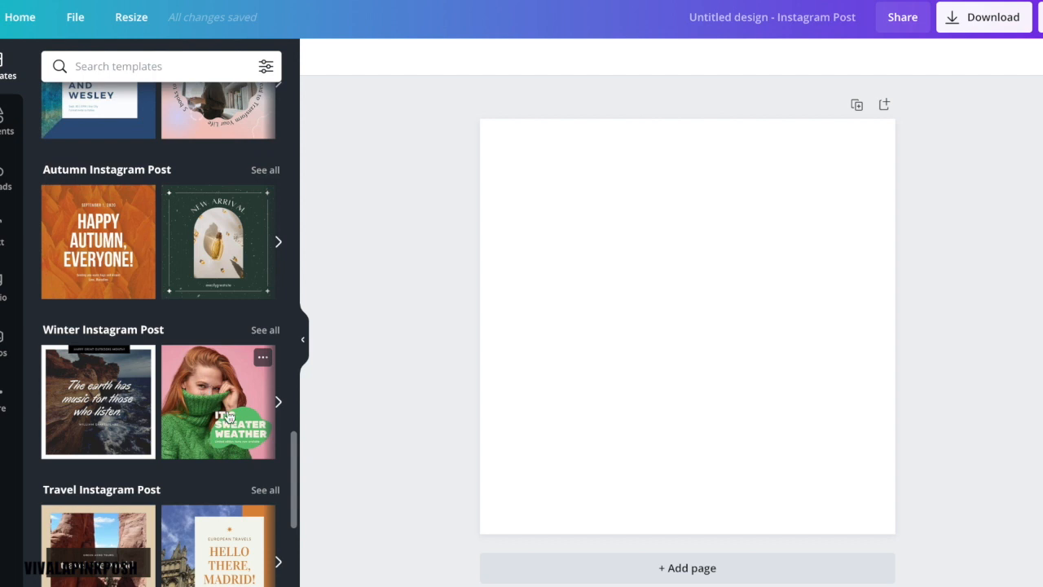
scroll(240, 414, "down", 5)
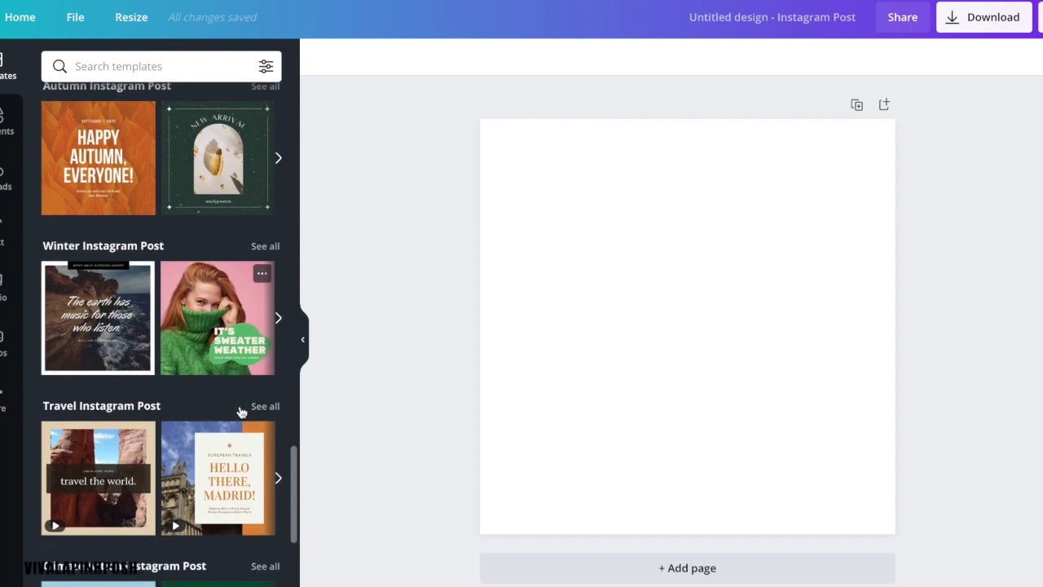
scroll(241, 412, "down", 3)
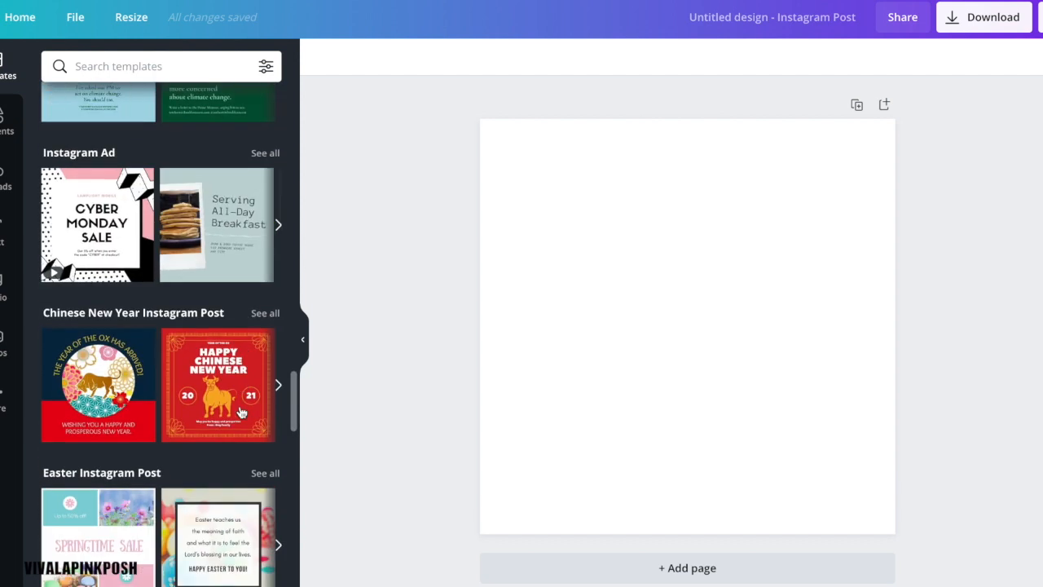
scroll(240, 407, "down", 3)
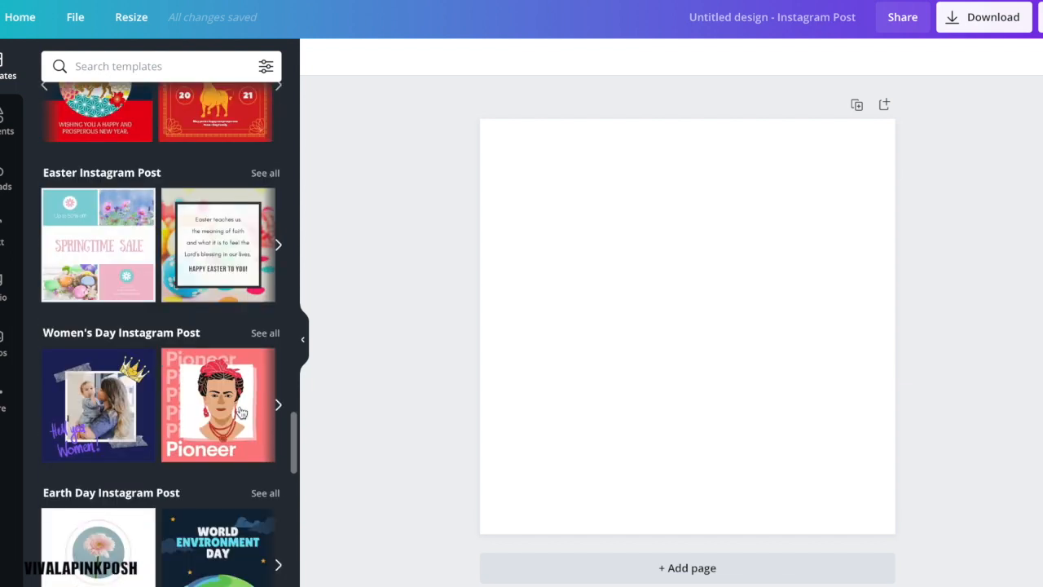
scroll(242, 413, "down", 3)
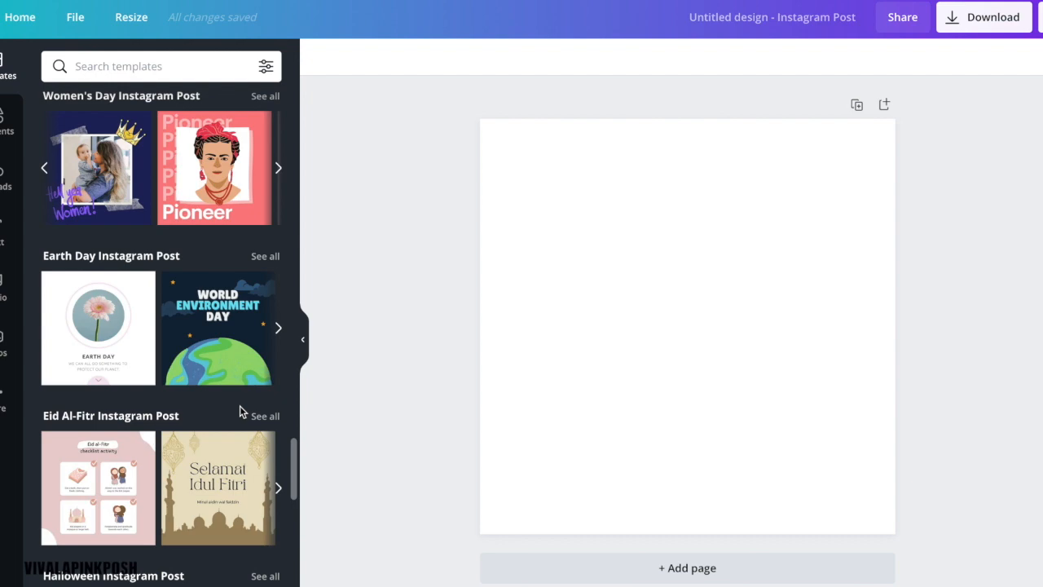
scroll(239, 407, "down", 7)
scroll(241, 413, "down", 7)
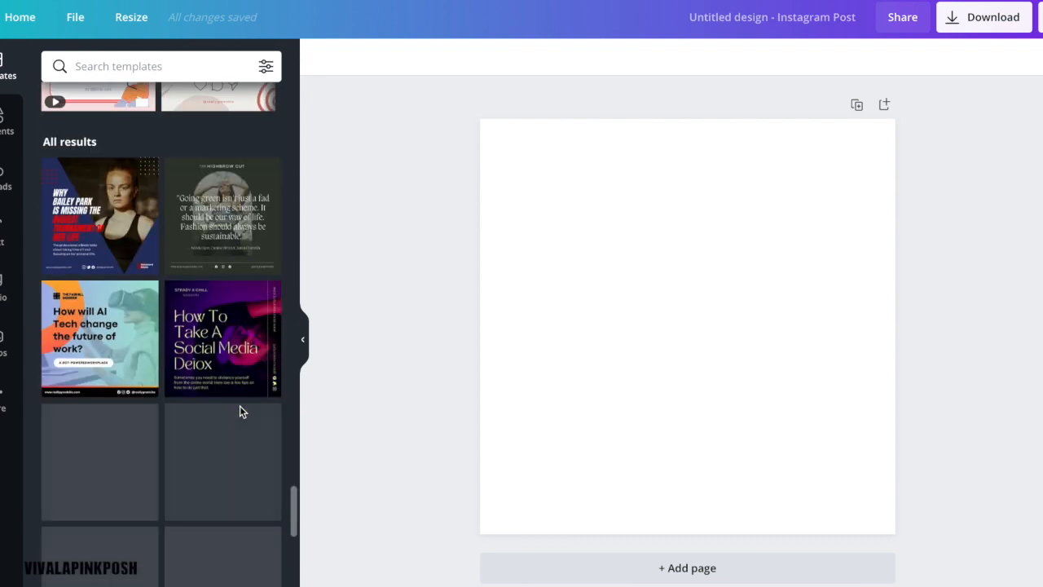
scroll(240, 409, "down", 8)
scroll(240, 408, "down", 8)
scroll(242, 409, "down", 2)
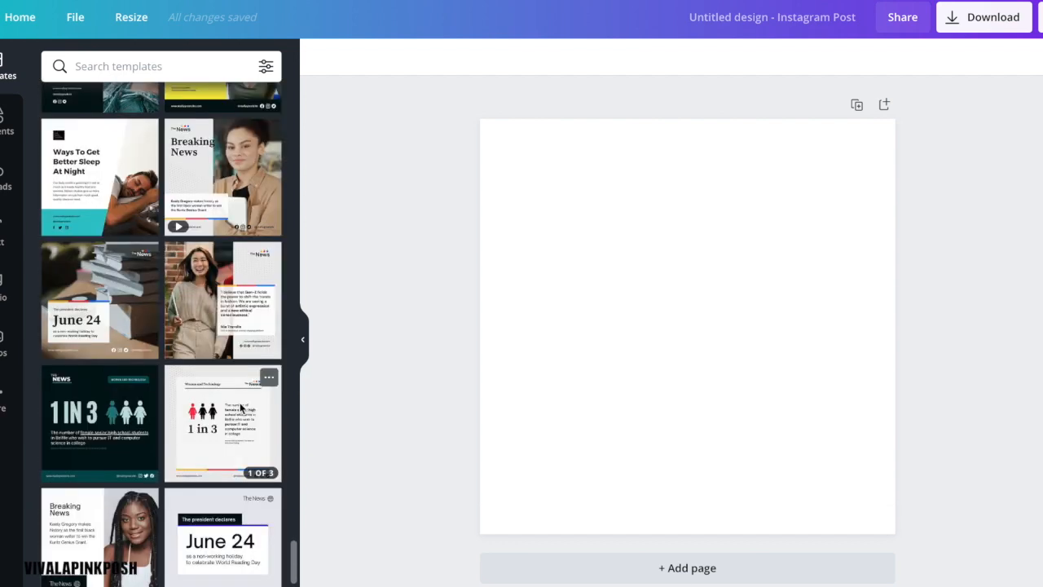
scroll(241, 409, "down", 1)
Step: Search the templates for "pink" and look through the matching designs
left_click(132, 66)
type("pink")
key("Return")
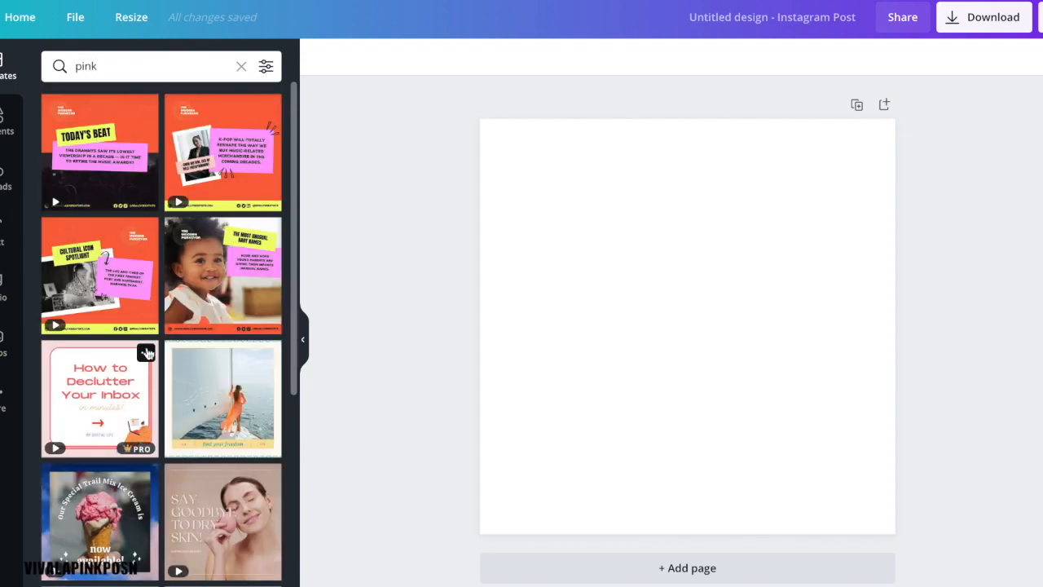
scroll(147, 353, "down", 3)
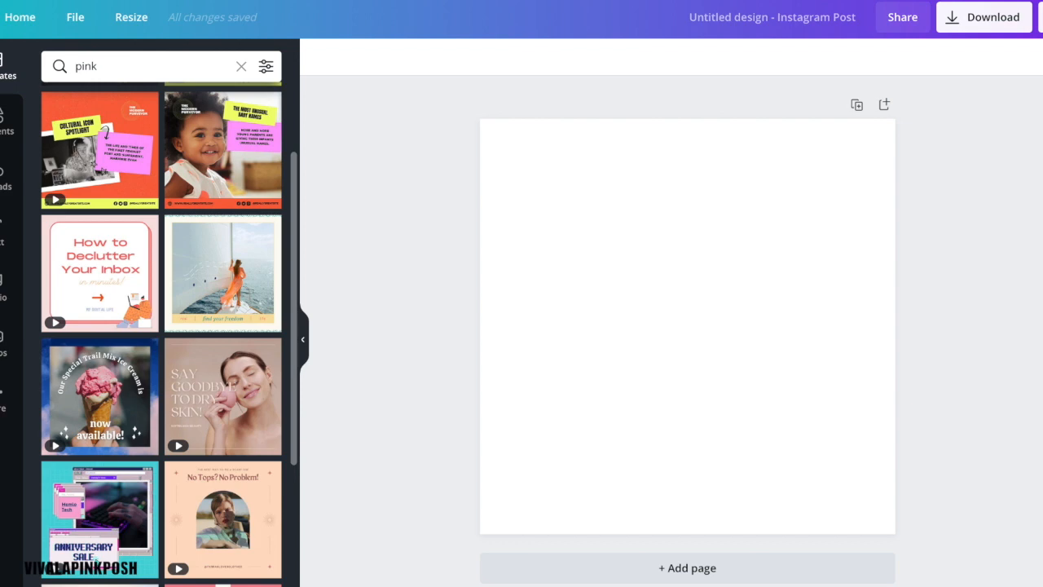
scroll(274, 300, "down", 3)
scroll(201, 550, "down", 5)
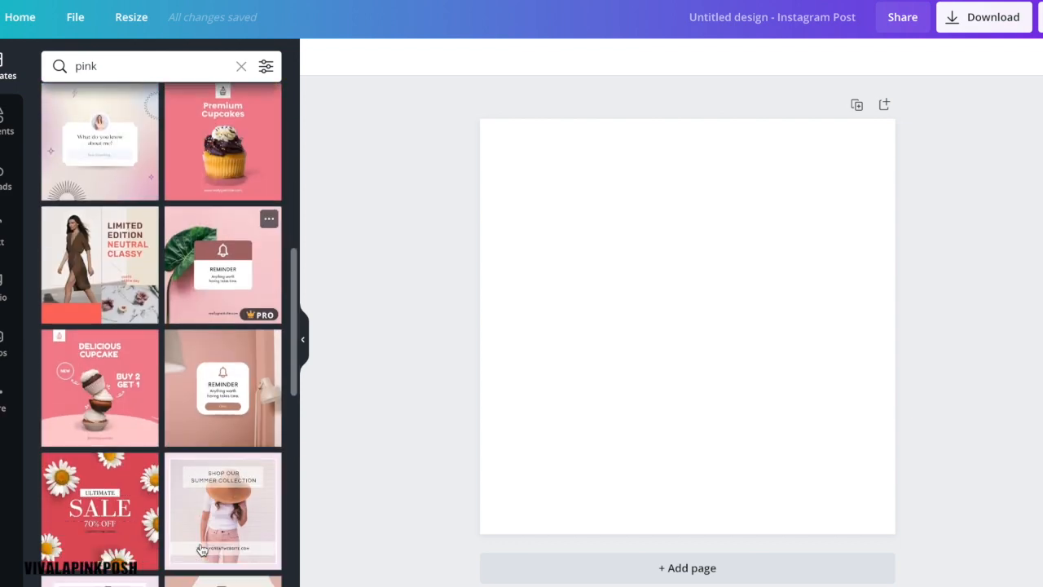
scroll(202, 550, "down", 5)
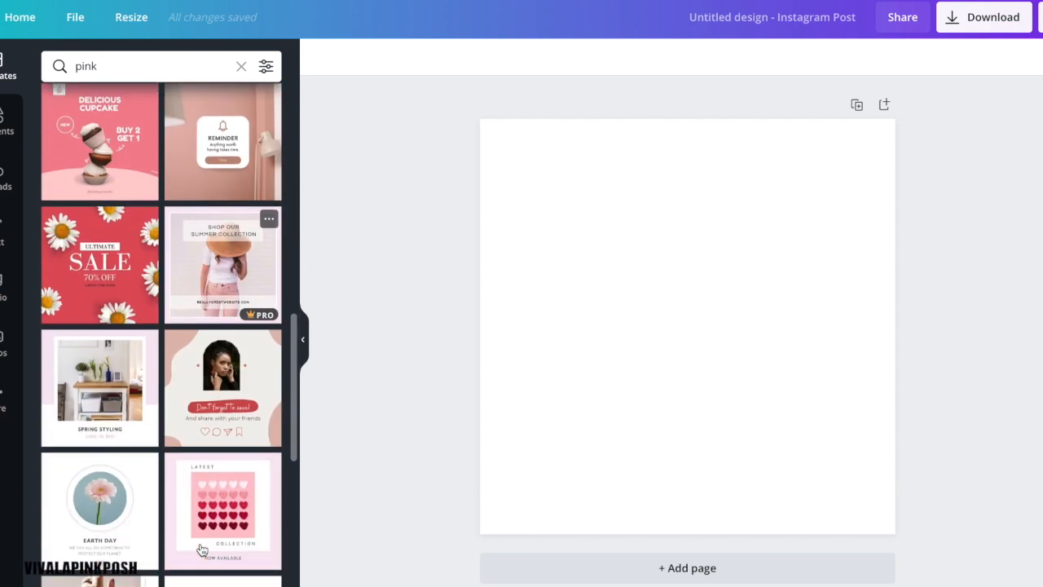
Step: Apply the "Shop Our Summer Collection" template to the blank page and shift its photo slightly up and to the right
left_click(232, 267)
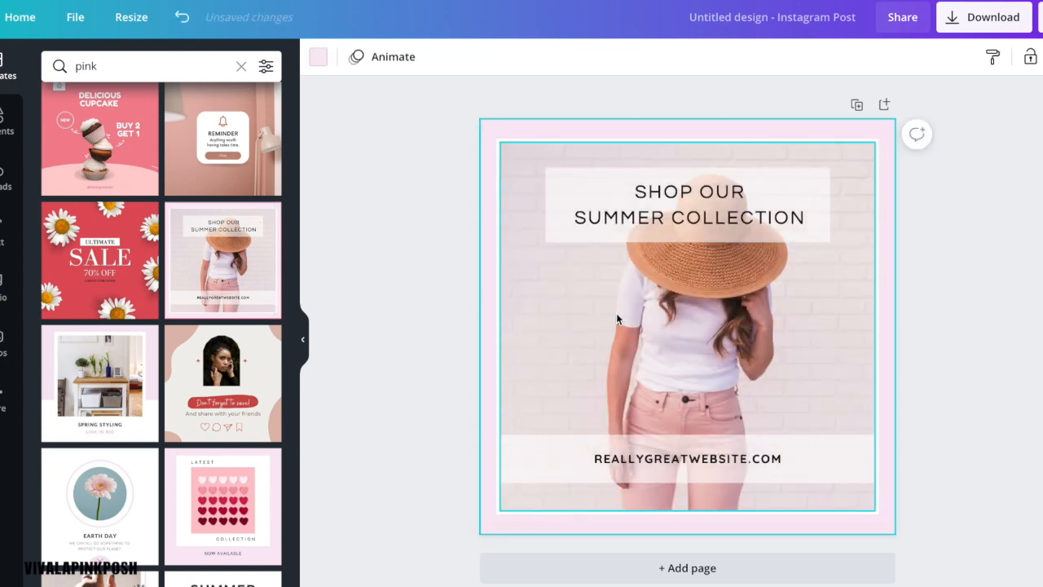
left_click(628, 382)
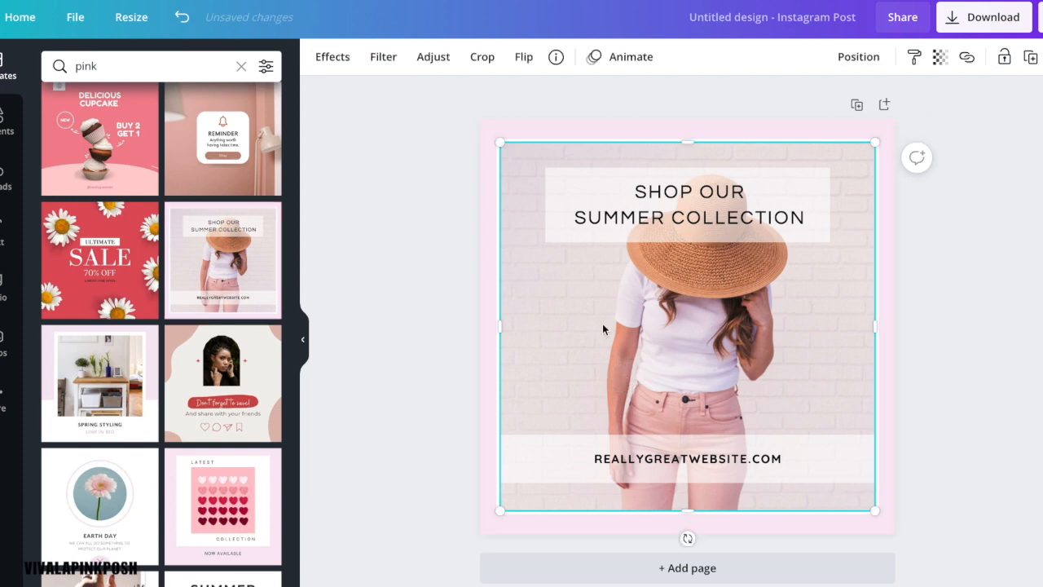
mouse_move(660, 313)
left_mouse_down()
mouse_move(629, 305)
mouse_move(666, 311)
left_mouse_up()
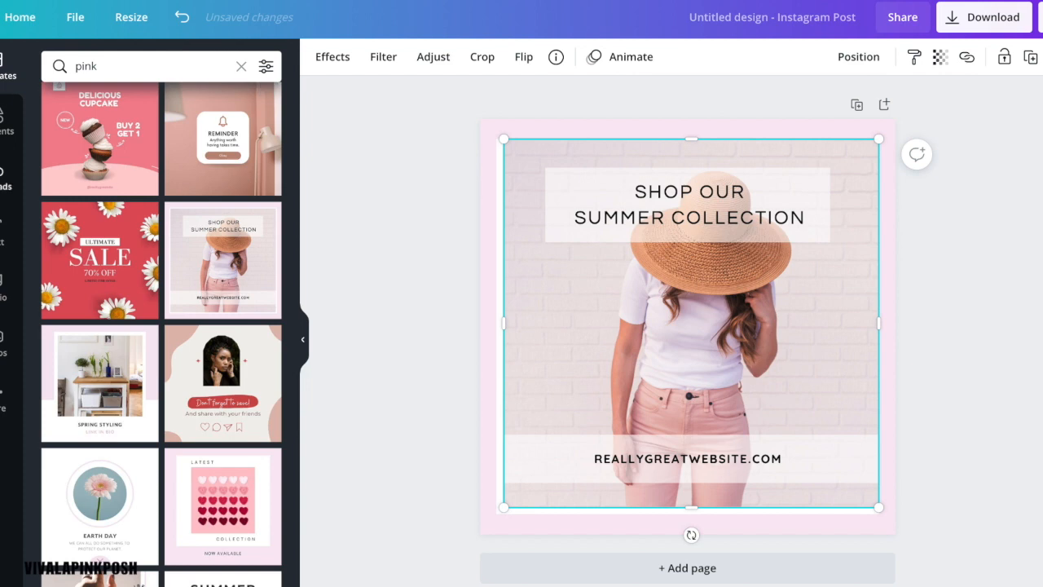
Step: Replace the template's photo with the uploaded pink Moschino bag image and shift it slightly to the left
left_click(9, 179)
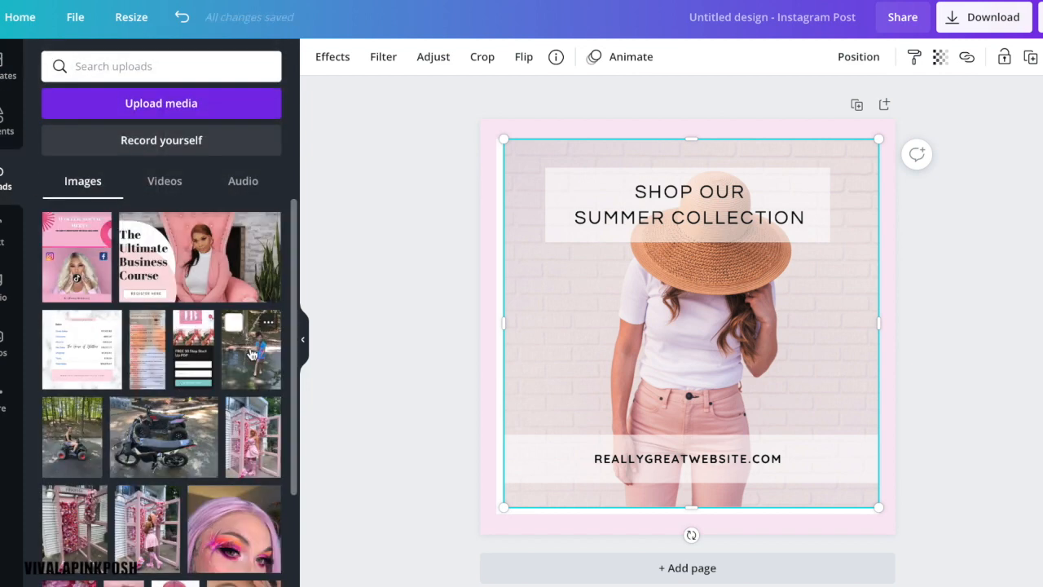
scroll(252, 354, "down", 2)
scroll(122, 344, "down", 5)
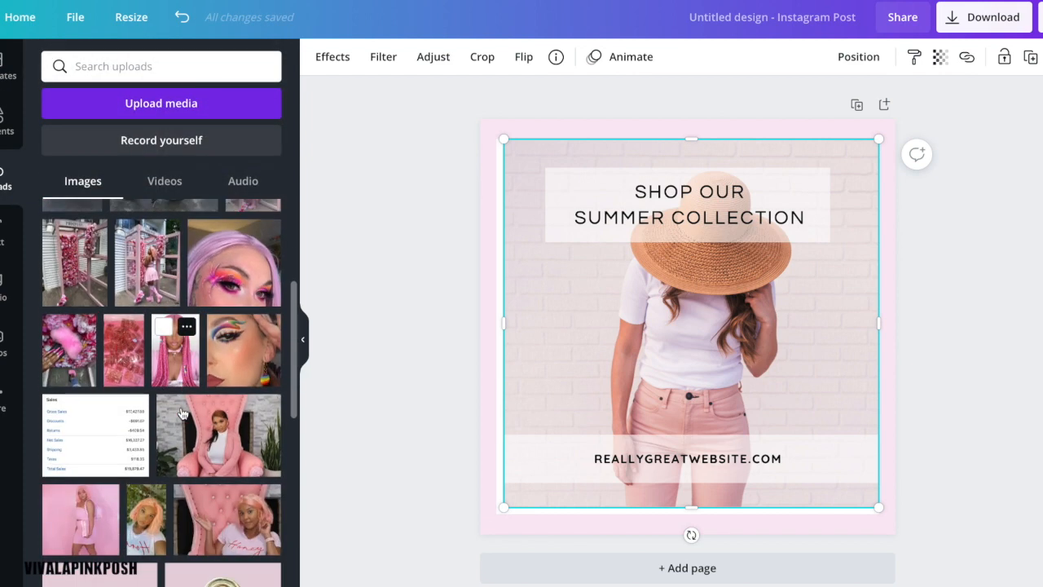
scroll(183, 414, "down", 5)
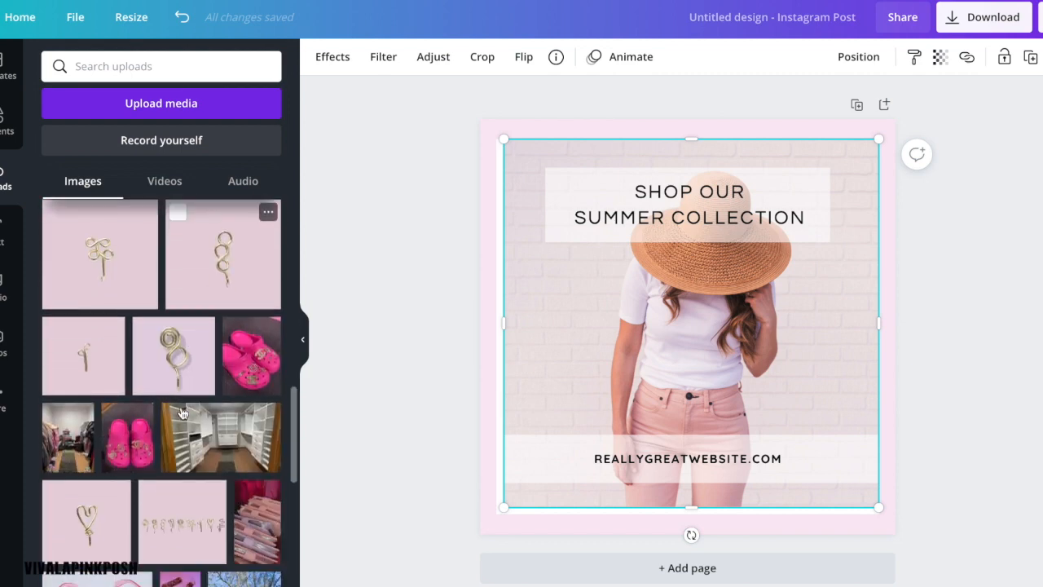
scroll(182, 414, "down", 3)
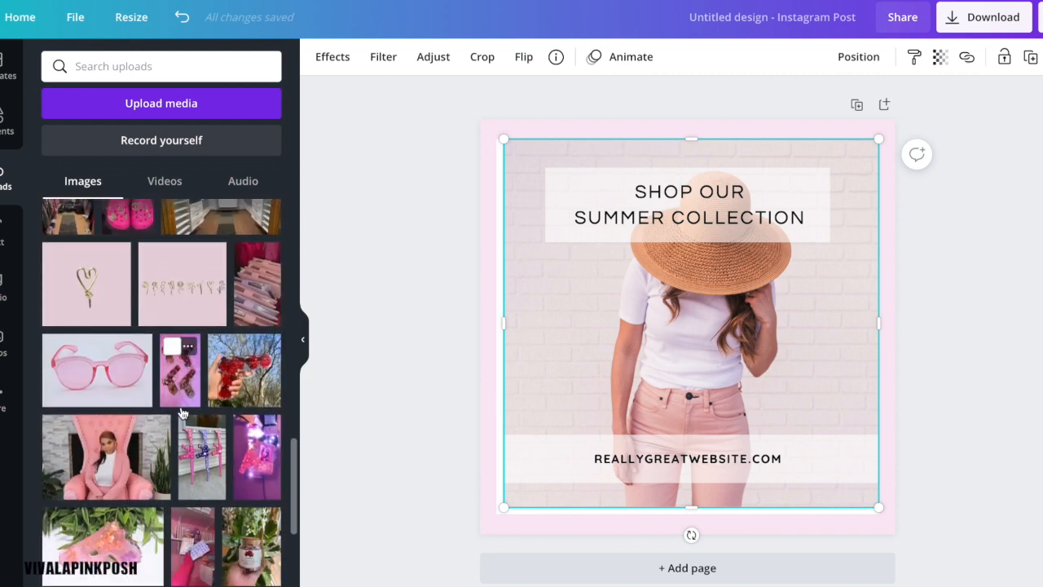
scroll(183, 414, "down", 4)
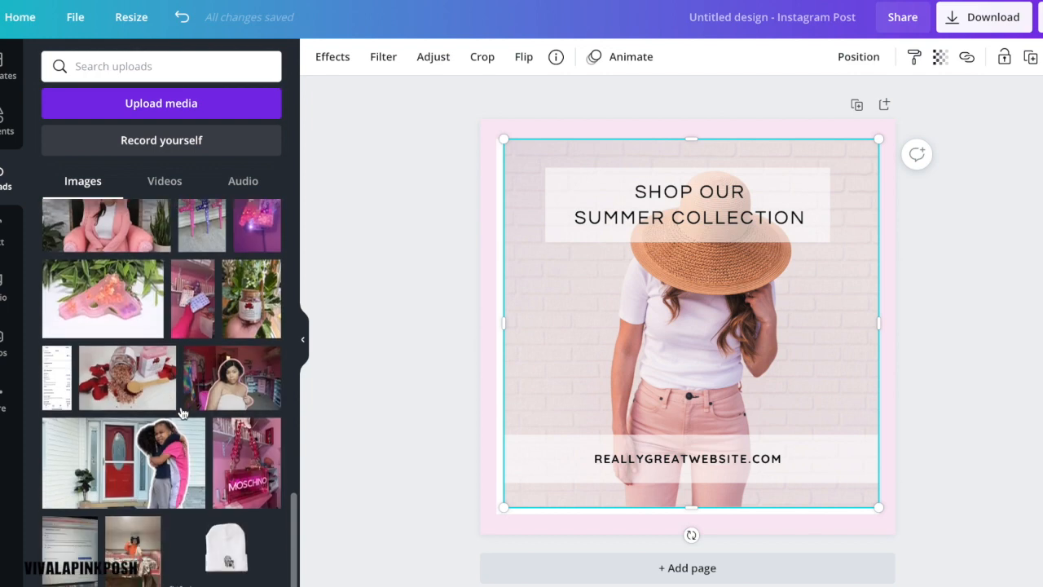
scroll(183, 414, "down", 3)
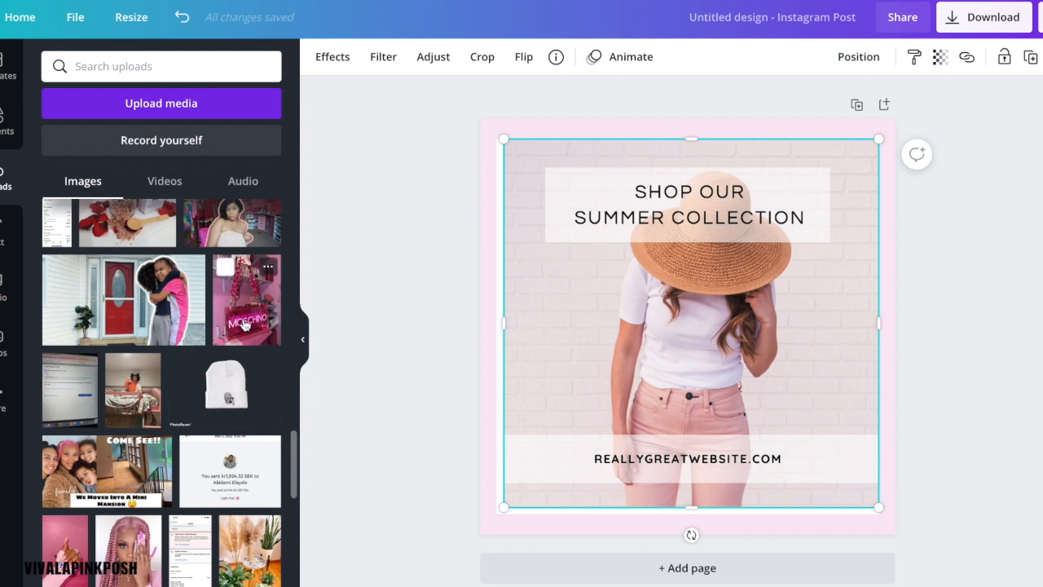
left_click_drag(239, 319, 597, 351)
mouse_move(696, 414)
left_mouse_down()
mouse_move(698, 391)
mouse_move(702, 419)
mouse_move(690, 412)
left_mouse_up()
Step: Replace the bag picture with the uploaded white beanie image
scroll(149, 453, "down", 4)
scroll(149, 453, "down", 7)
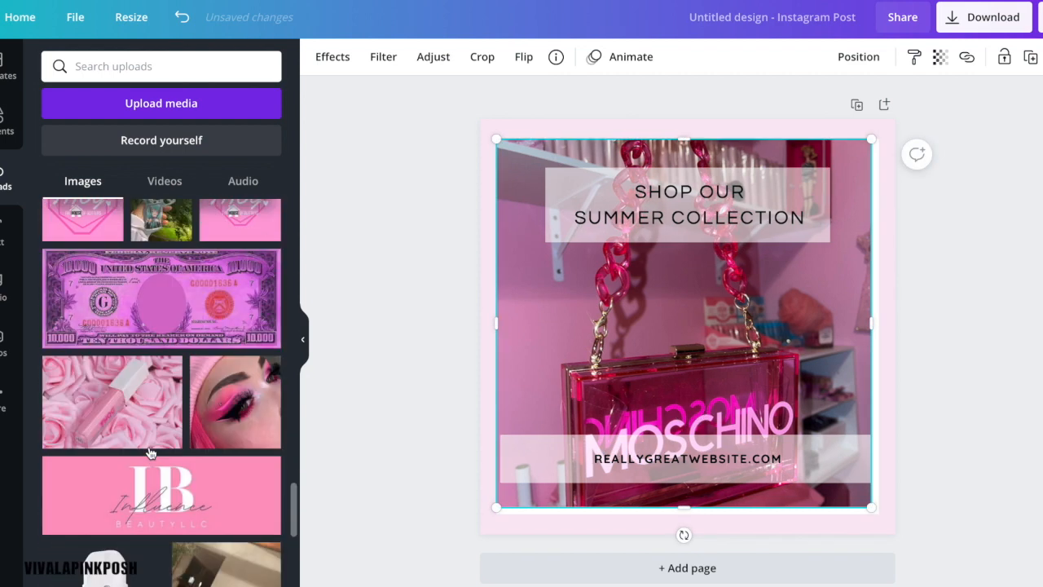
scroll(150, 453, "up", 2)
scroll(149, 453, "up", 8)
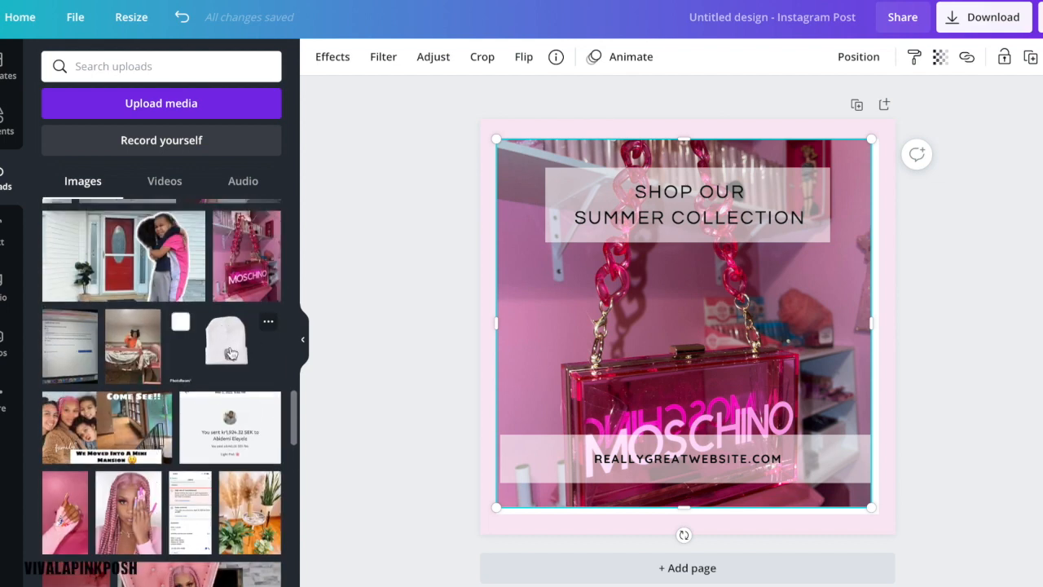
left_click_drag(212, 356, 644, 376)
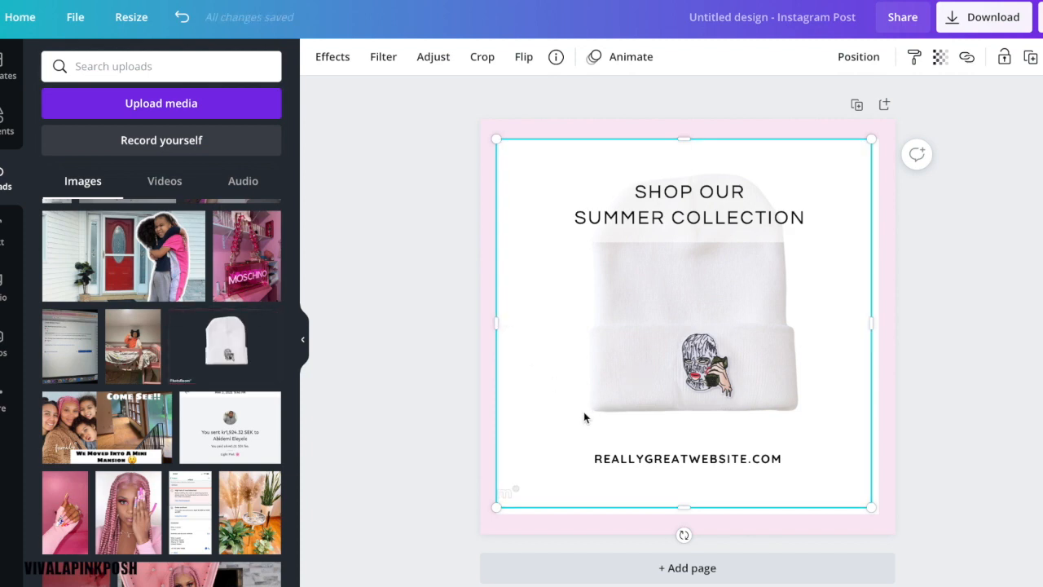
Step: Crop the beanie image to cut off the PhotoRoom watermark and centre it within the pink border
double_click(626, 374)
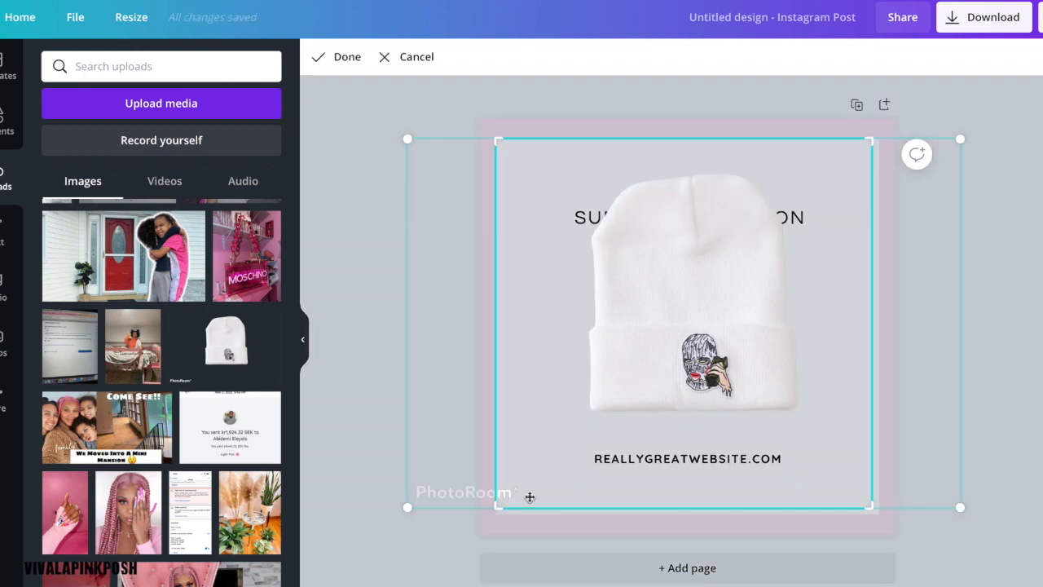
left_click_drag(497, 505, 537, 433)
mouse_move(683, 395)
left_mouse_down()
mouse_move(668, 407)
mouse_move(679, 405)
left_mouse_up()
left_click_drag(699, 410, 703, 411)
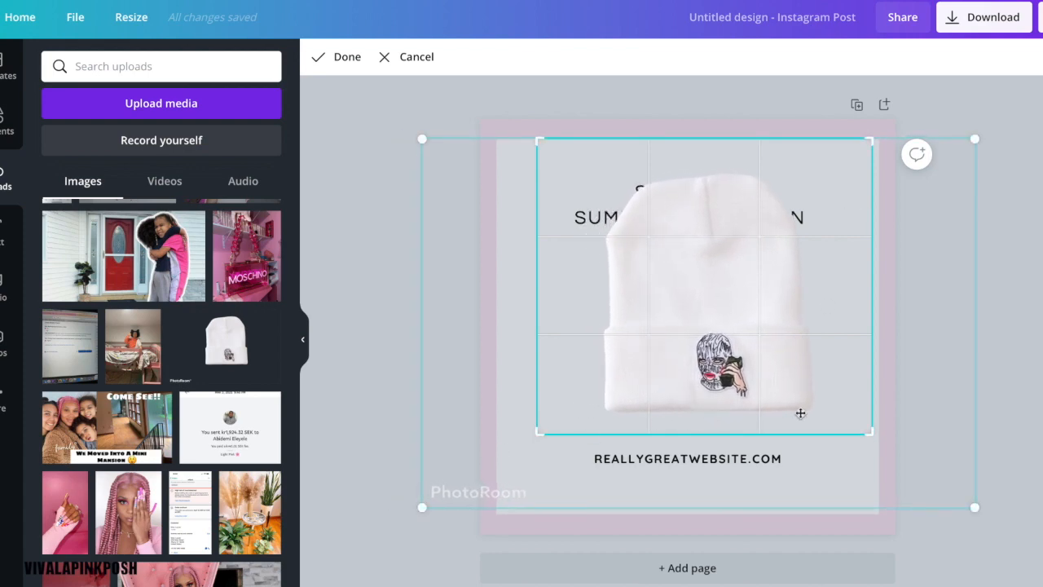
left_click(345, 60)
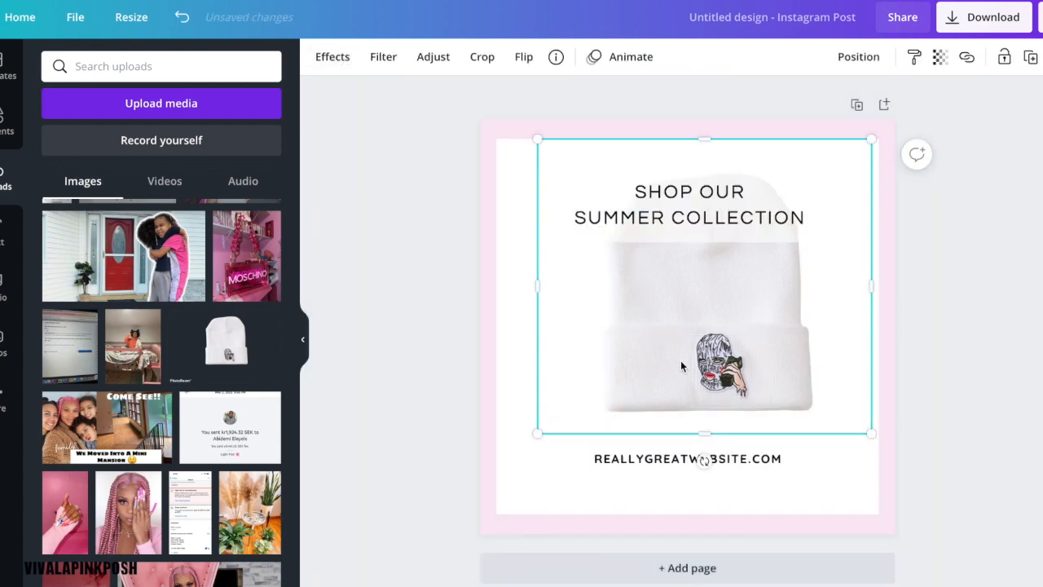
left_click_drag(755, 358, 738, 382)
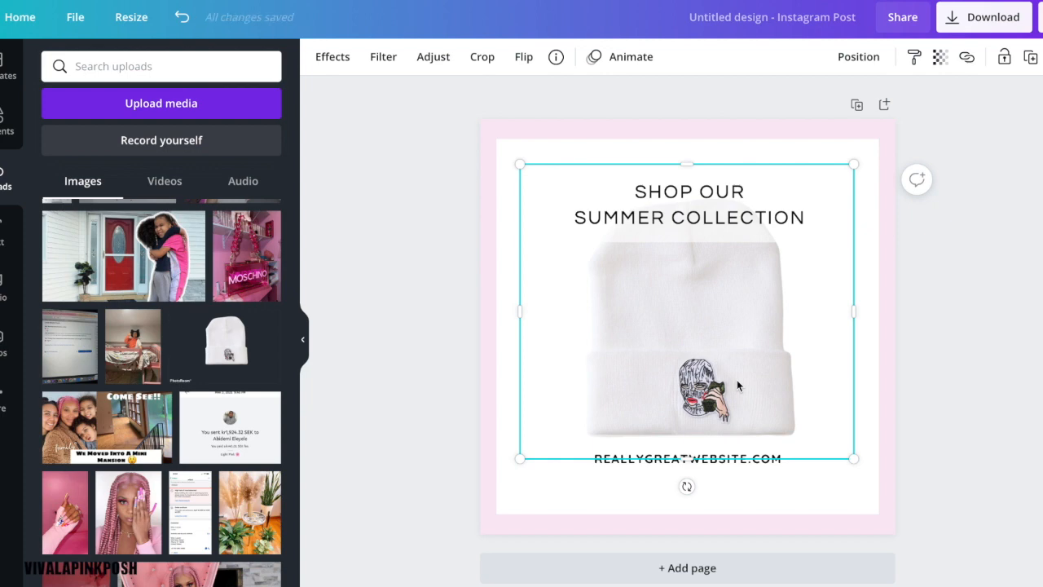
Step: Change the headline's second line to "PINKAHOLIC BEANIES", keeping "SHOP OUR" above it
left_click(674, 193)
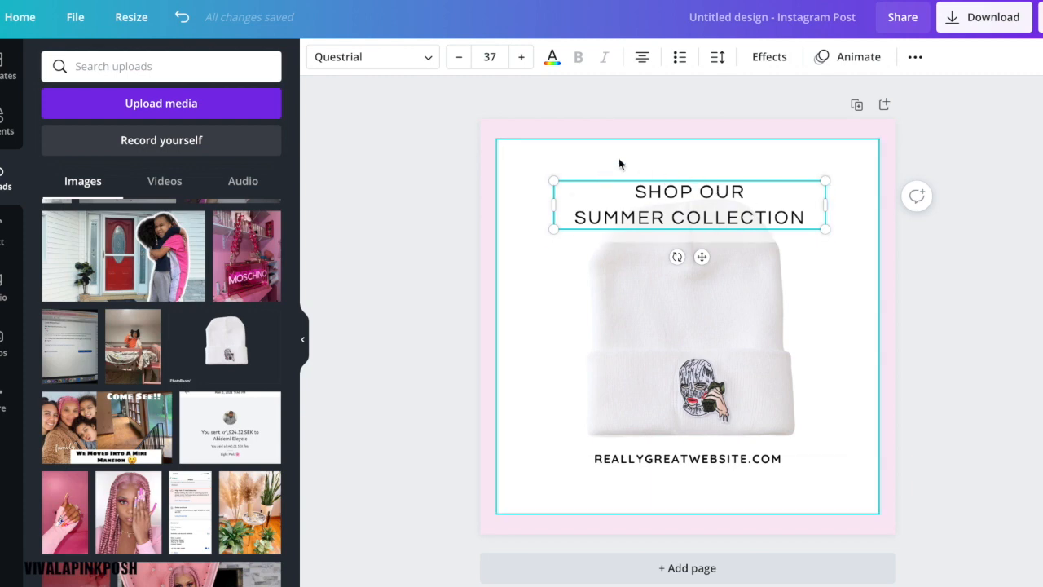
double_click(695, 195)
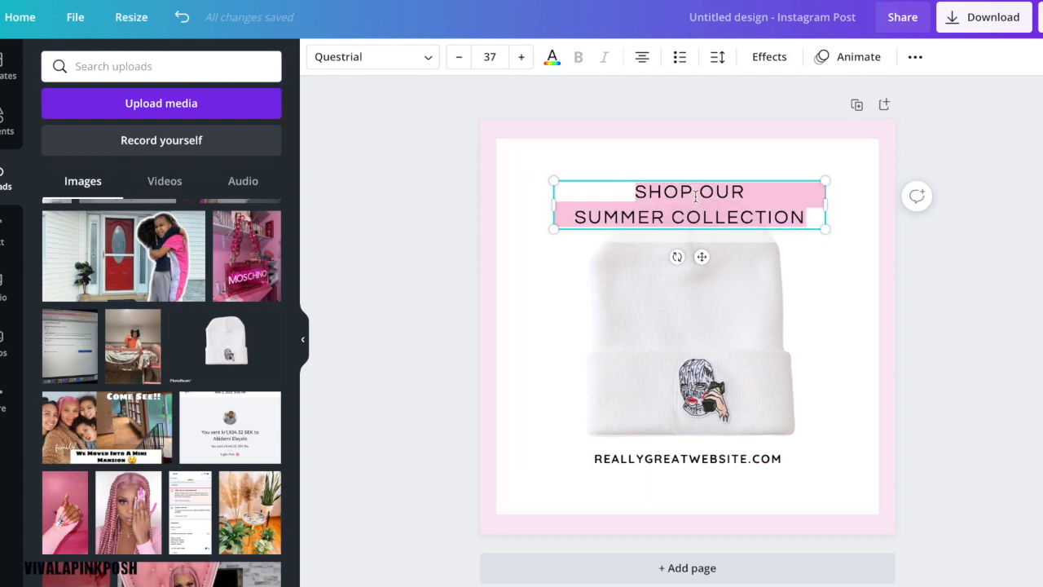
left_click(667, 190)
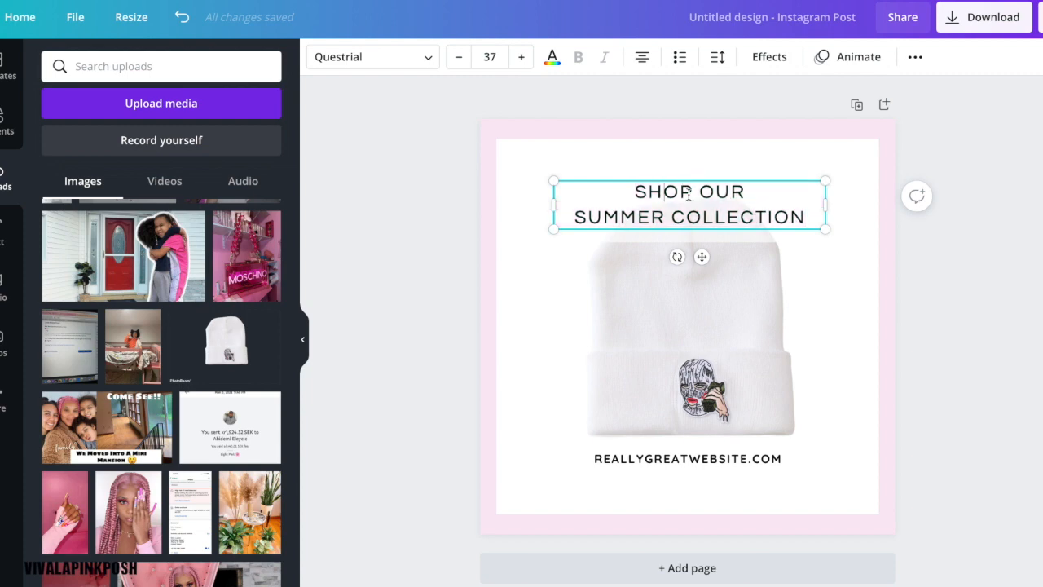
double_click(597, 213)
left_click(804, 219)
key("BackSpace")
key("BackSpace")
key("BackSpace")
key("BackSpace")
key("BackSpace")
key("BackSpace")
key("BackSpace")
key("BackSpace")
key("BackSpace")
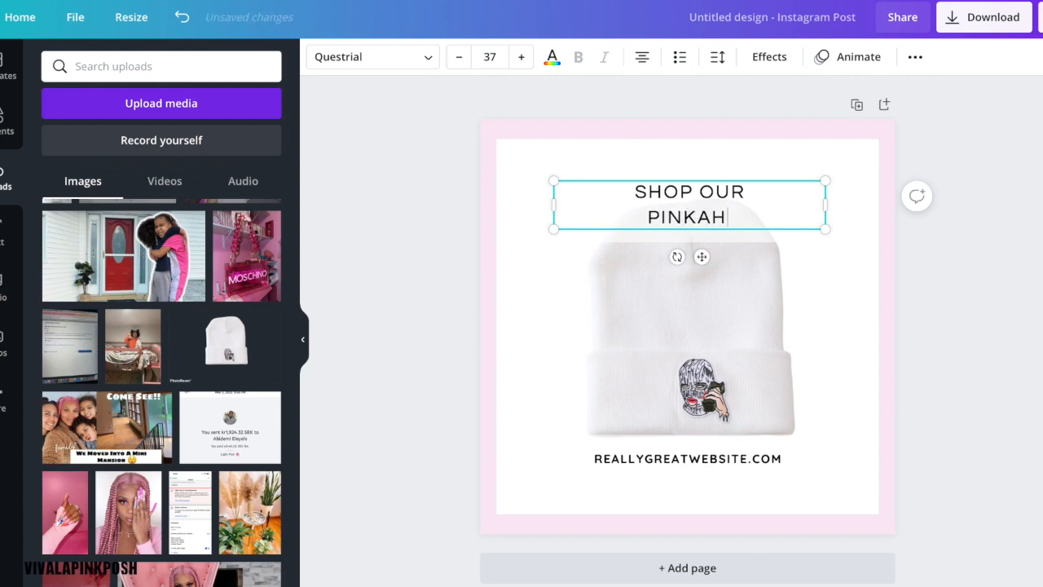
type("B")
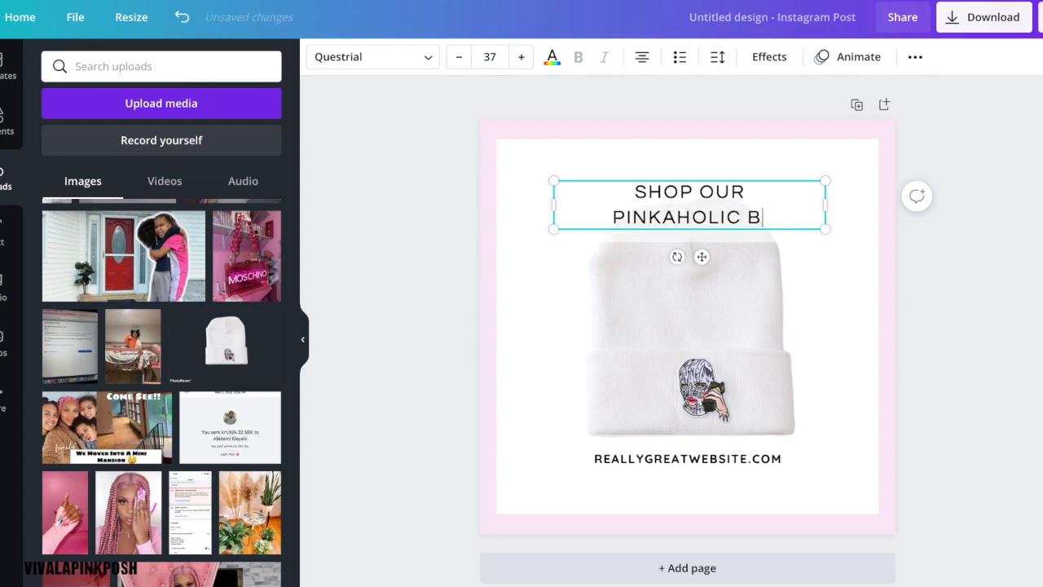
type("EANIES")
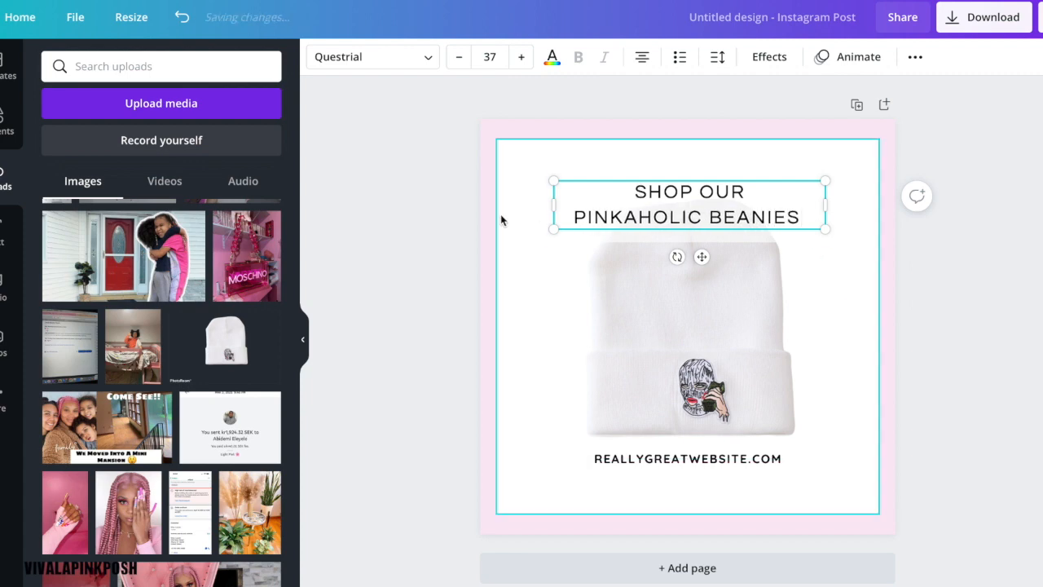
Step: Give "PINKAHOLIC BEANIES" a heavy italic font and colour both headline lines in the pink brand colour
left_click(428, 59)
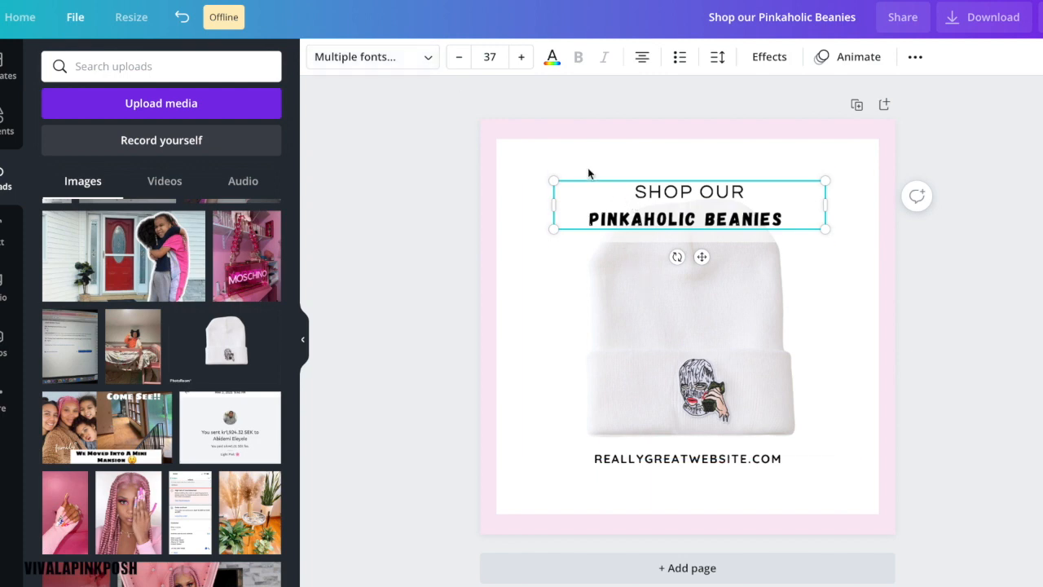
left_click(552, 60)
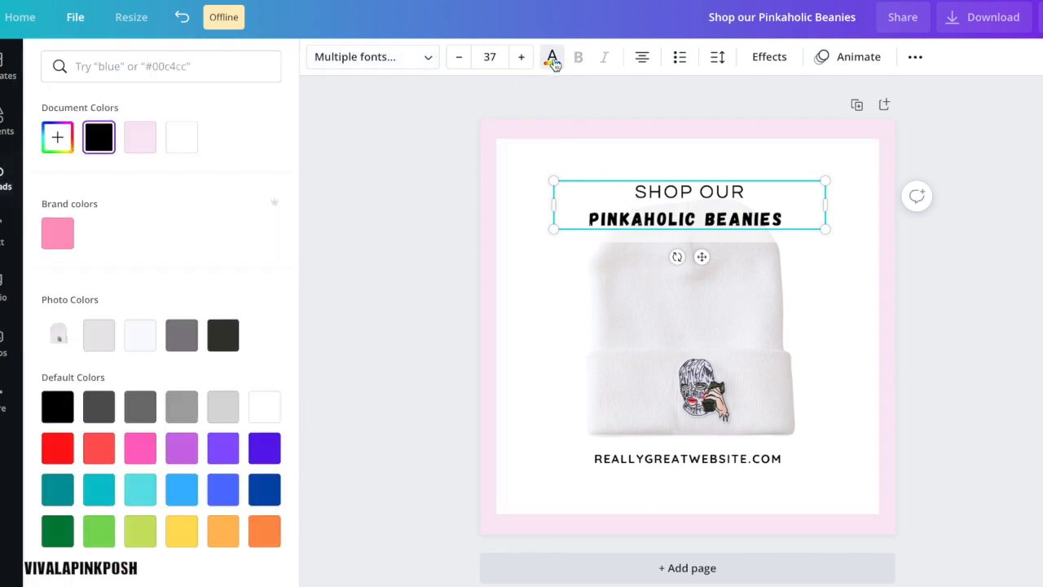
left_click(58, 234)
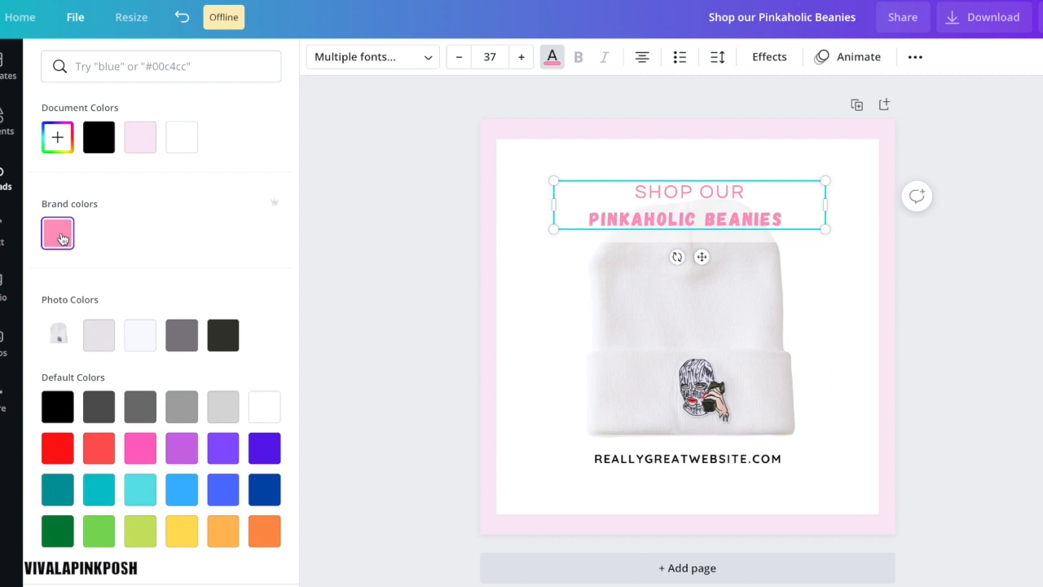
left_click(401, 316)
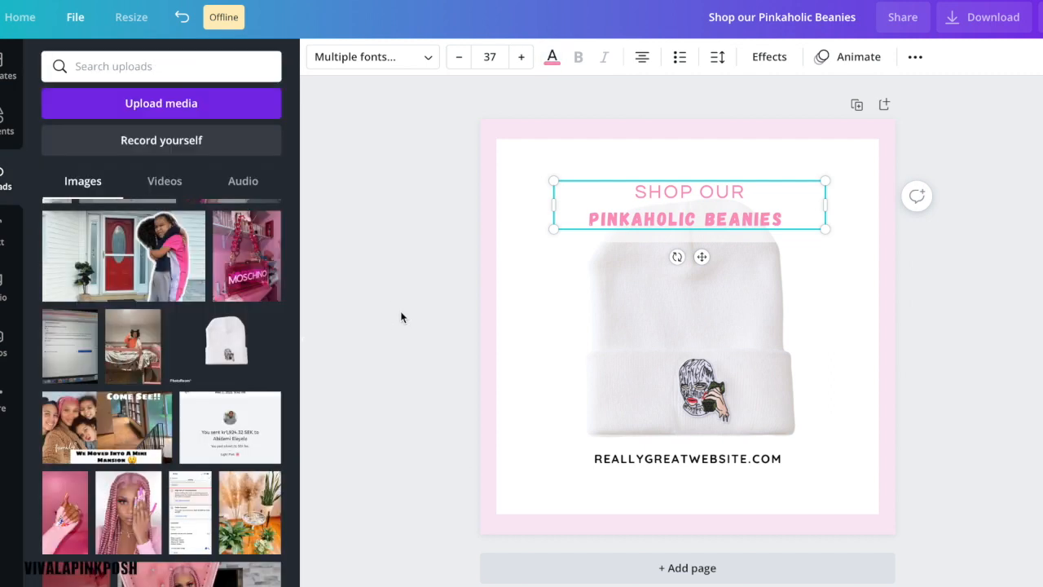
Step: Nudge the headline slightly down and to the left, and reload the page to return to the last-saved version
left_click(551, 60)
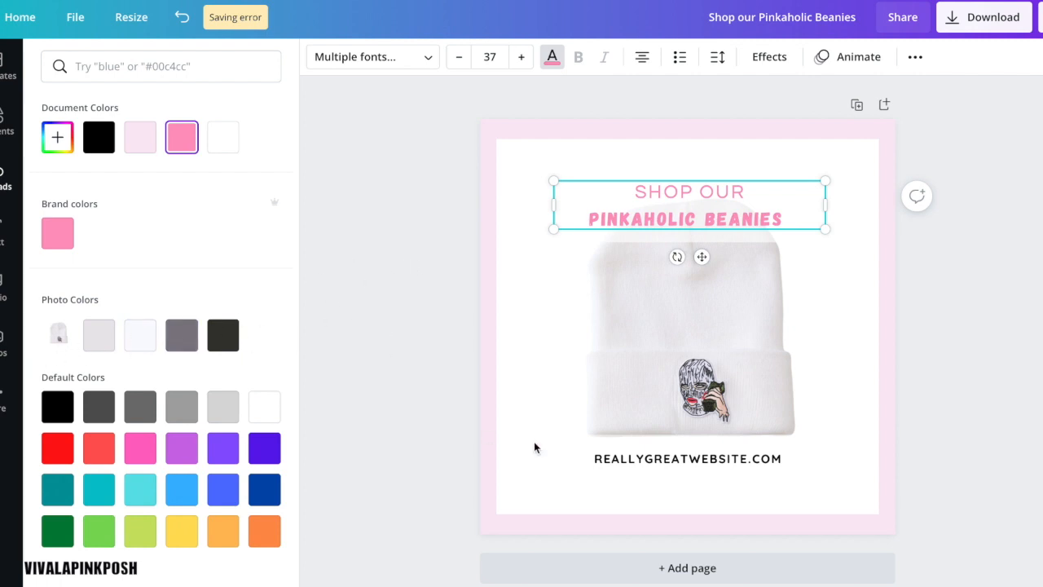
left_click_drag(758, 206, 743, 220)
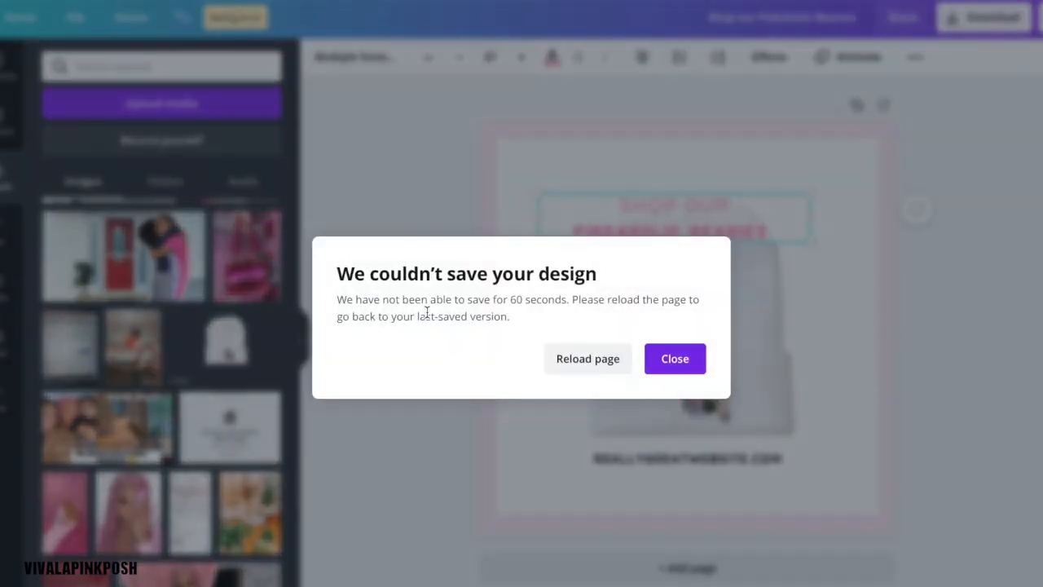
left_click(590, 358)
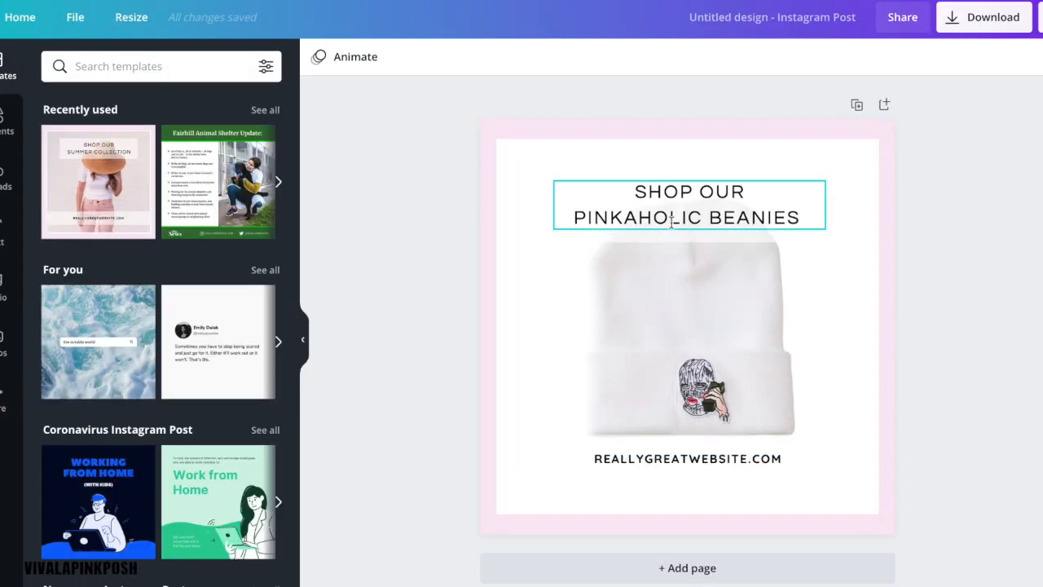
Step: Apply the pink brand colour to the "SHOP OUR PINKAHOLIC BEANIES" headline in the reloaded design
left_click(671, 218)
left_click(561, 58)
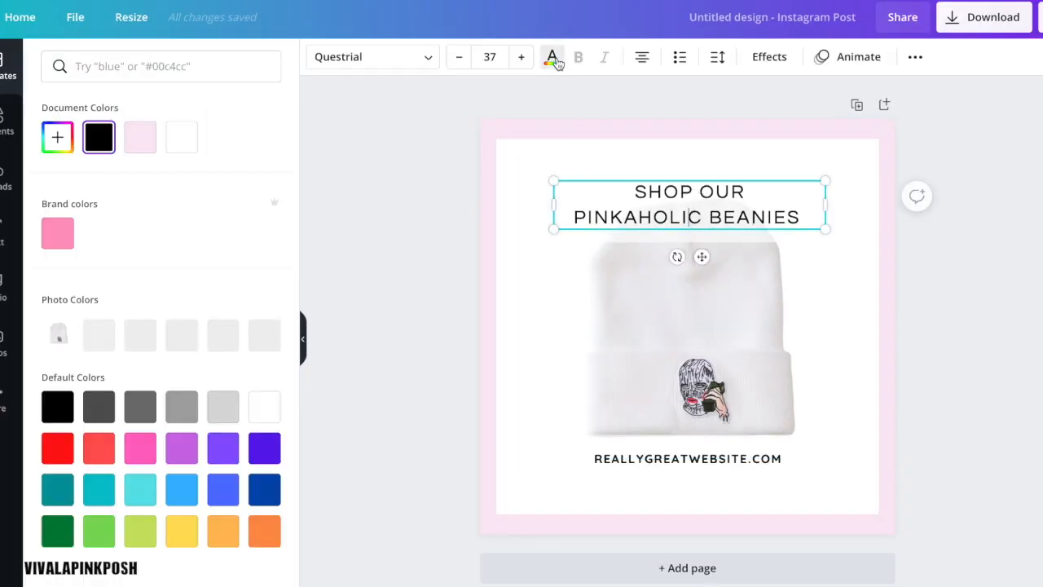
left_click(57, 234)
left_click(377, 342)
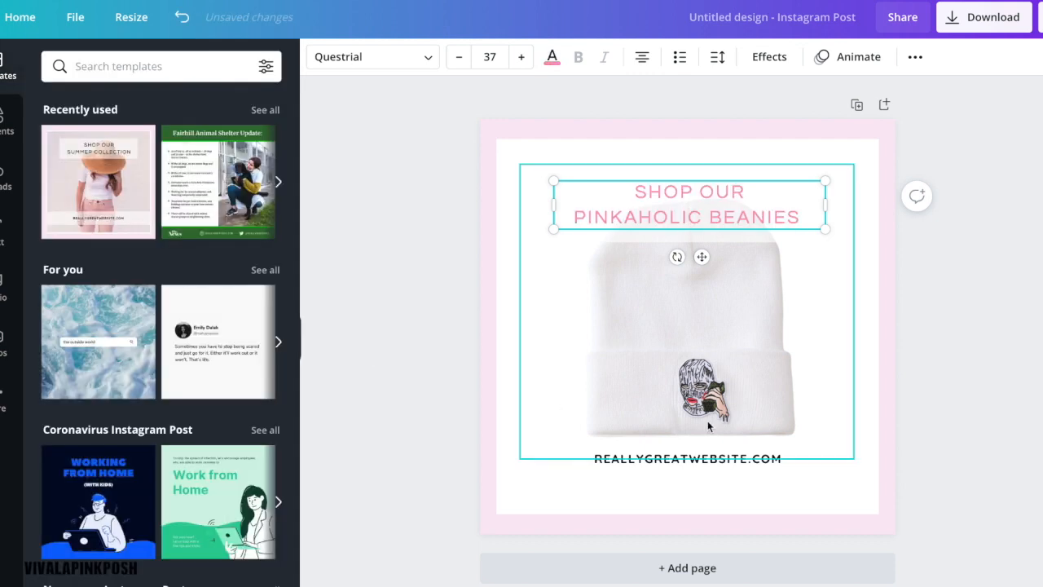
left_click(930, 404)
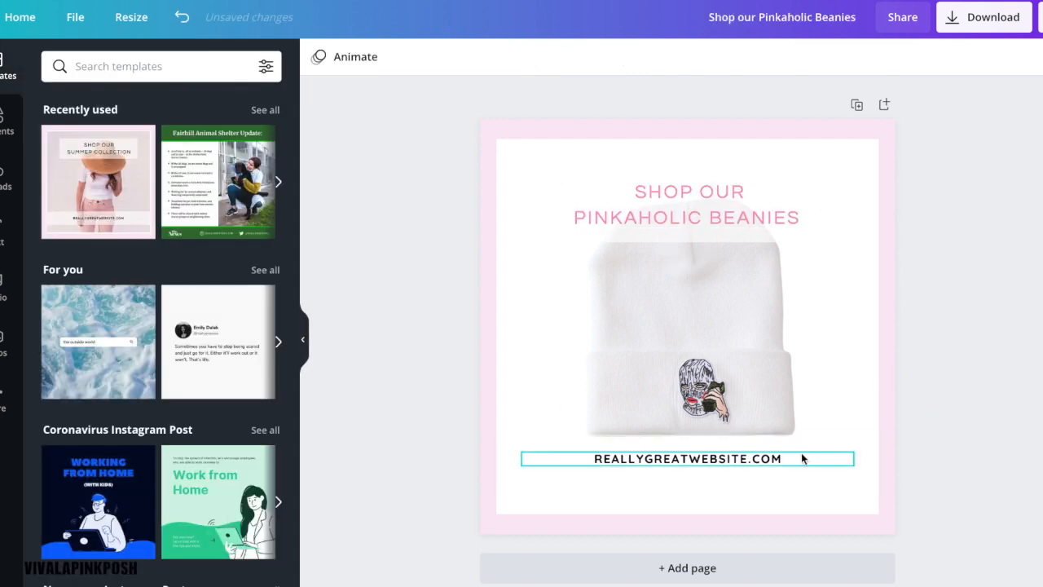
Step: Replace the placeholder website below the beanie with "THEHOUSEOFGLITTERS.COM"
left_click(749, 459)
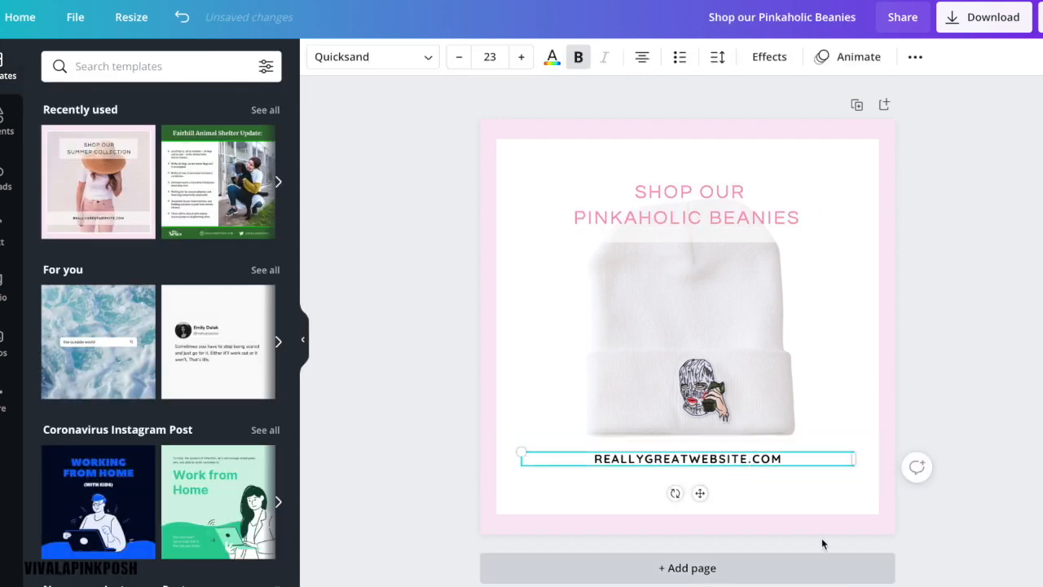
double_click(748, 459)
left_click(747, 459)
key("BackSpace")
key("BackSpace")
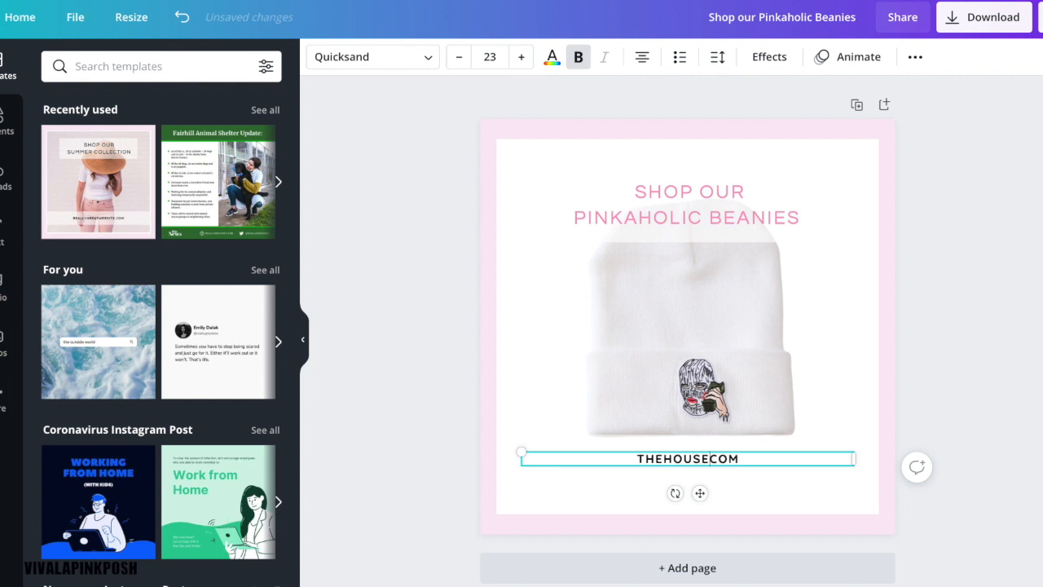
type("LITTERS")
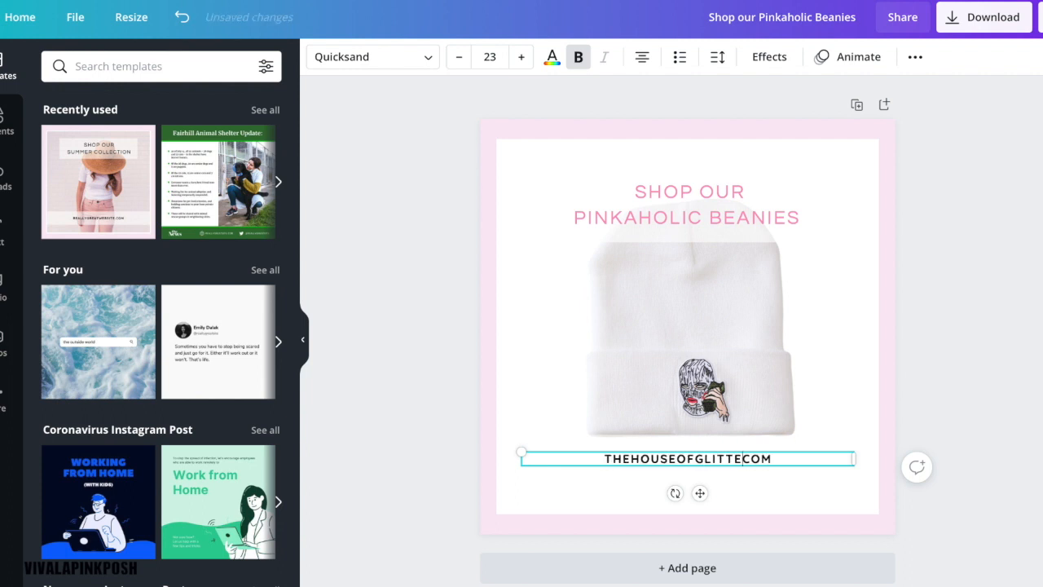
type(".")
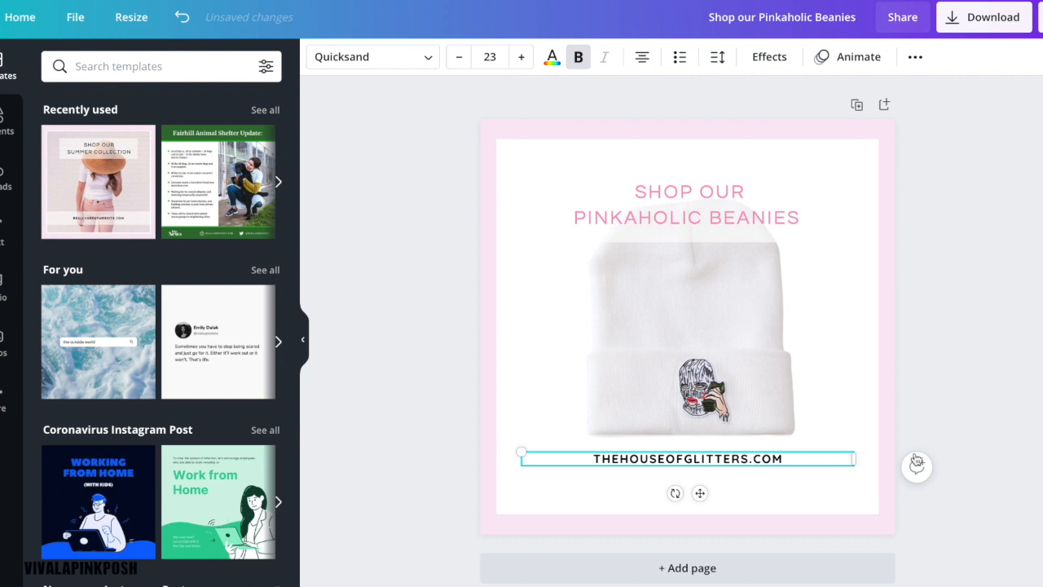
left_click(980, 400)
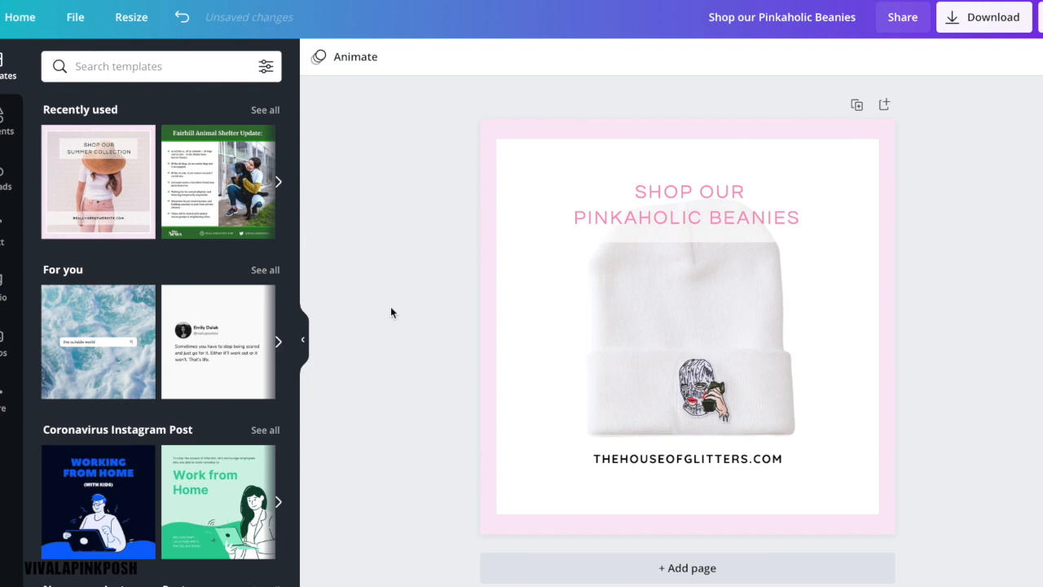
Step: Search the elements library for "sale" and look through the first graphics
left_click(8, 129)
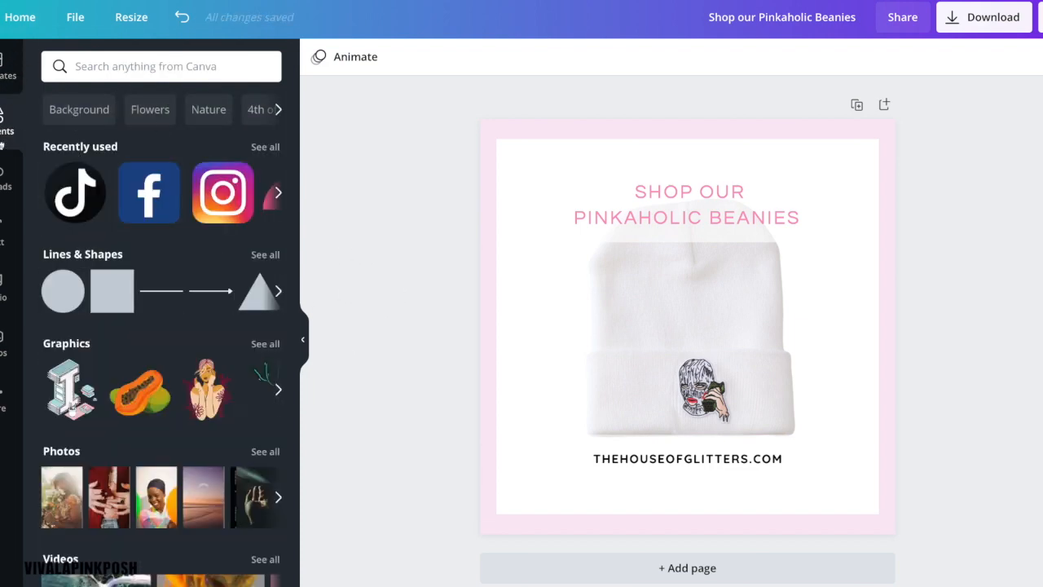
left_click(91, 70)
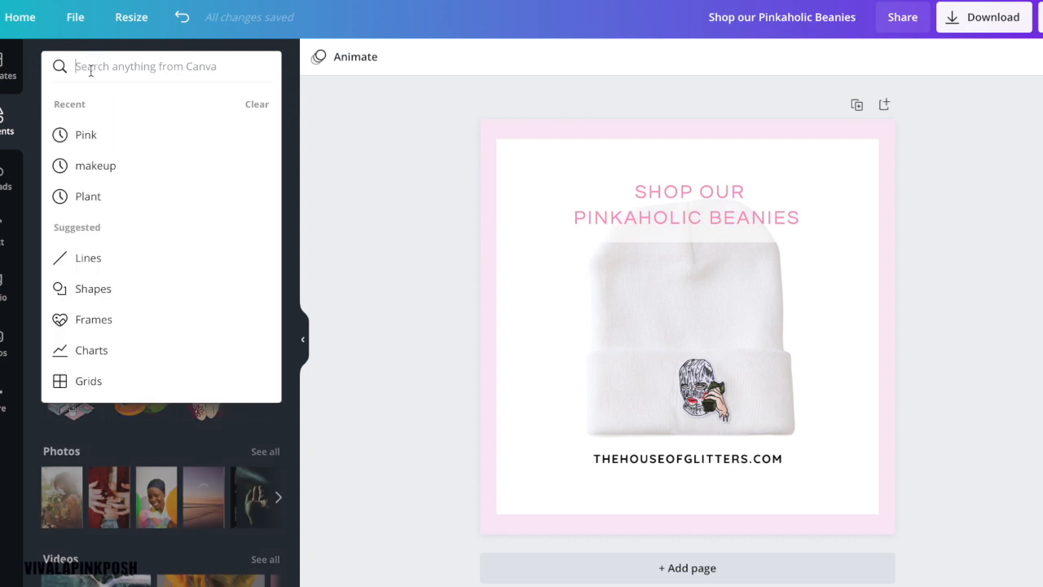
type("sale")
key("Return")
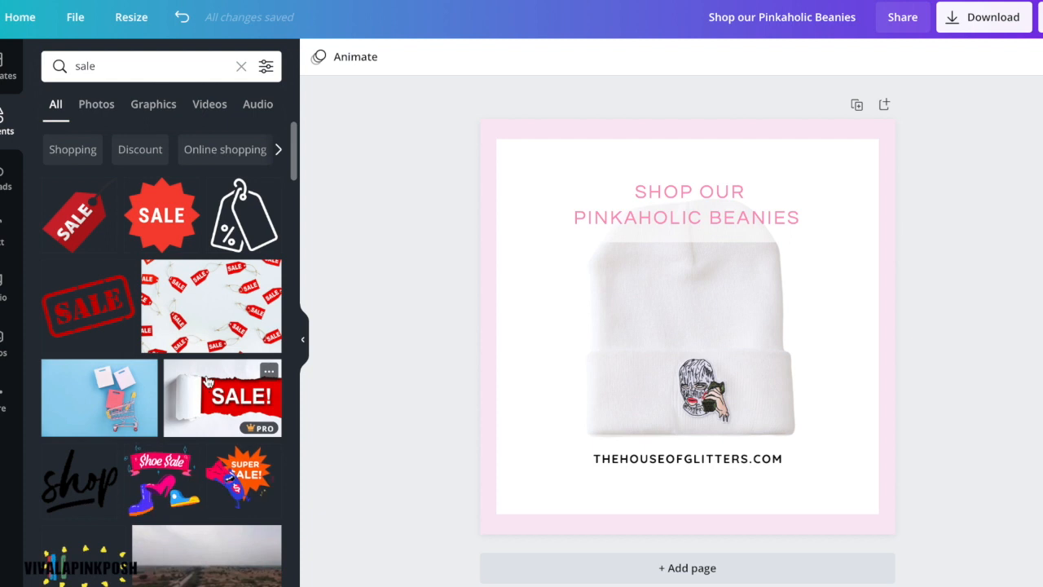
scroll(190, 410, "down", 3)
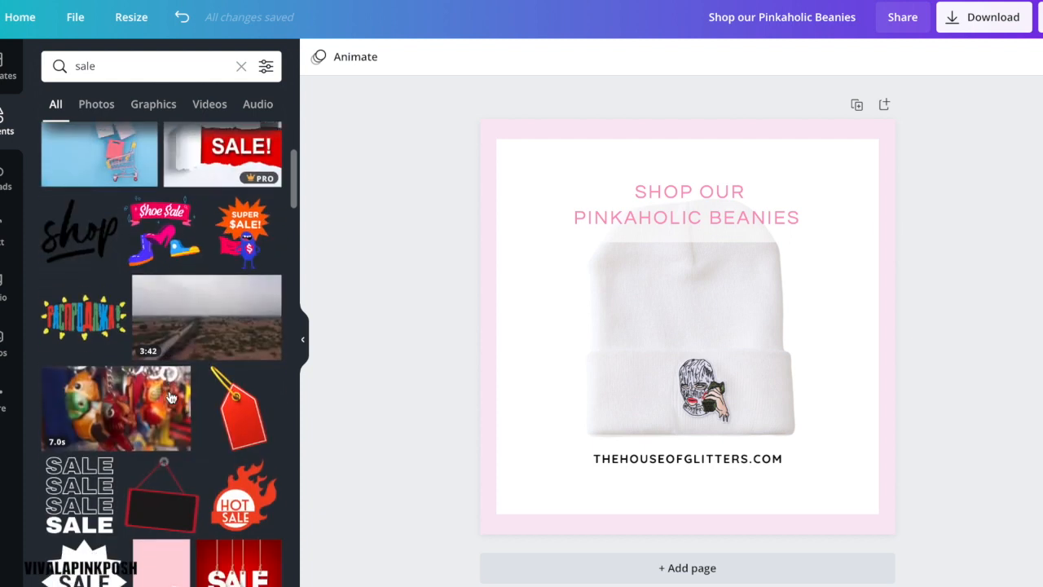
scroll(172, 397, "up", 3)
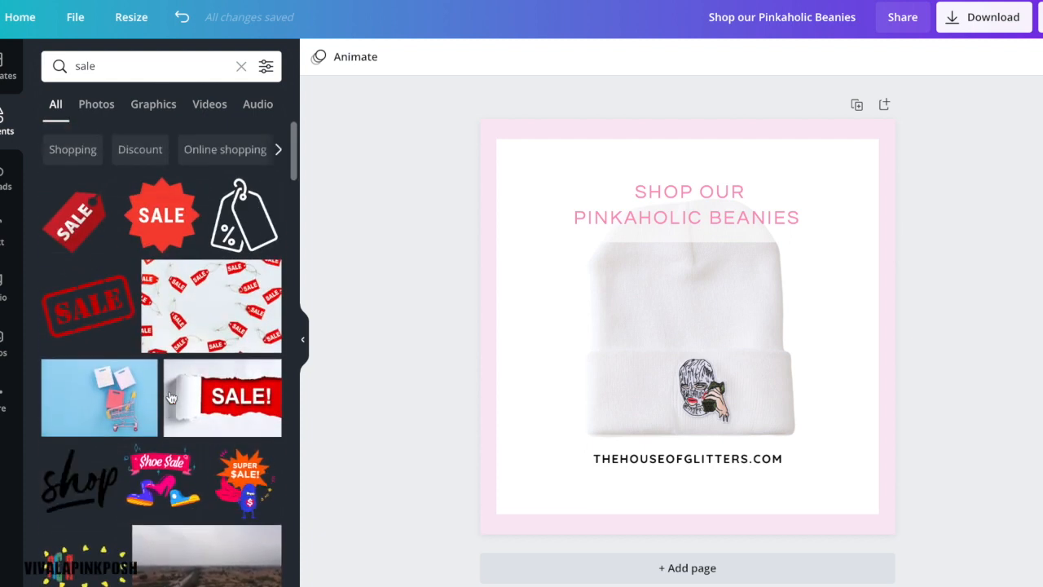
Step: Try the percent price-tags graphic in pink on the design, moved toward the upper-left of the post, and delete it
left_click(258, 251)
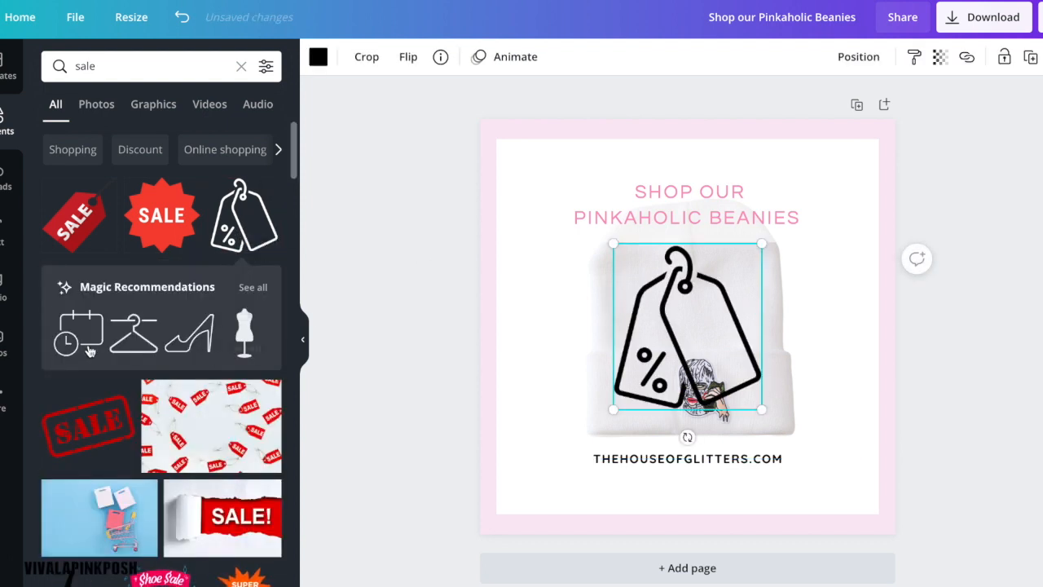
left_click(315, 60)
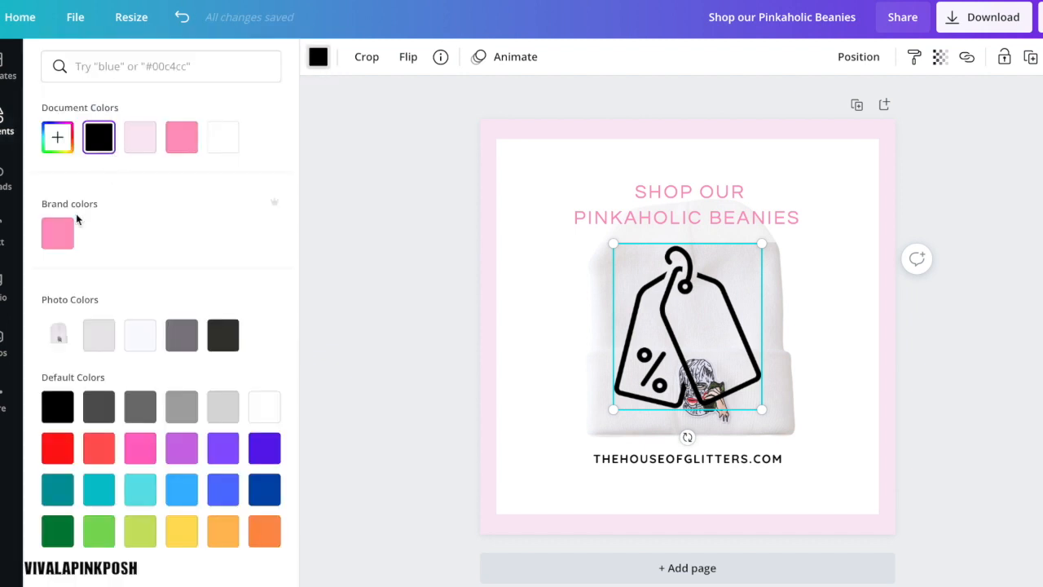
left_click(182, 134)
left_click_drag(694, 360, 513, 269)
key("Delete")
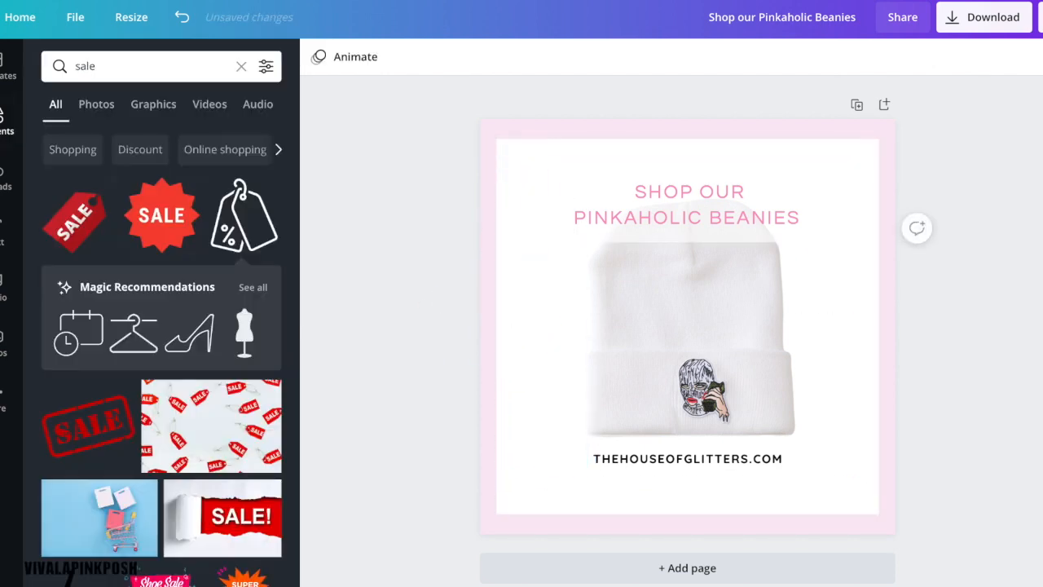
Step: Try the black handwritten "shop" graphic over the beanie, shifted down and to the right, and delete it
scroll(147, 367, "down", 3)
scroll(148, 453, "down", 3)
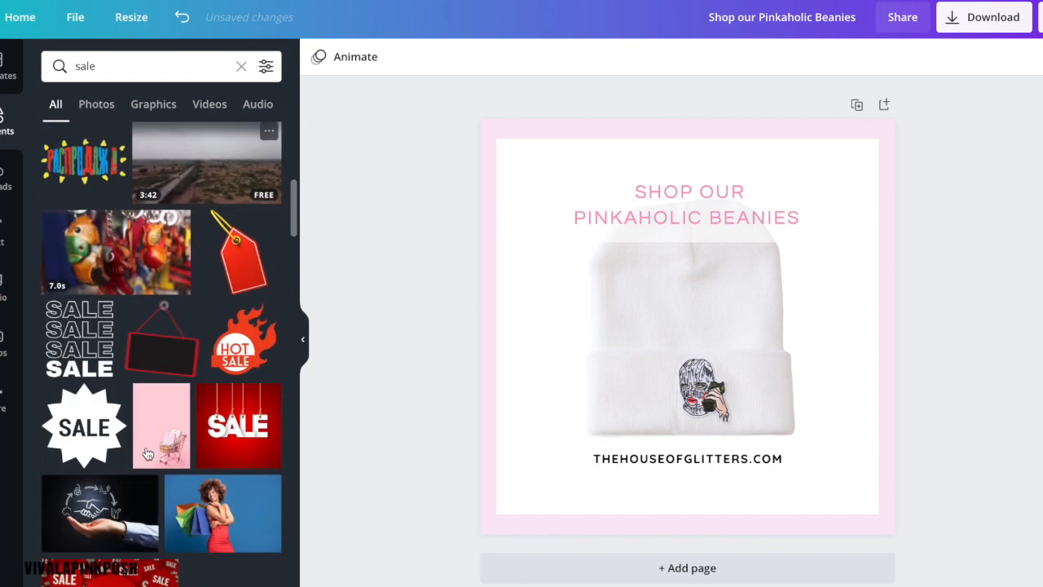
scroll(115, 242, "up", 2)
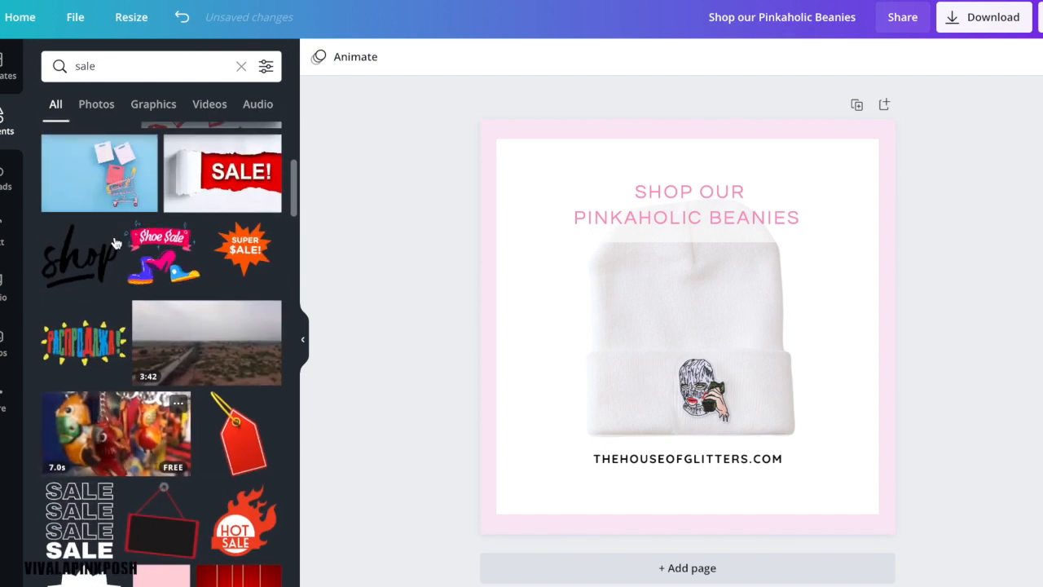
left_click(79, 260)
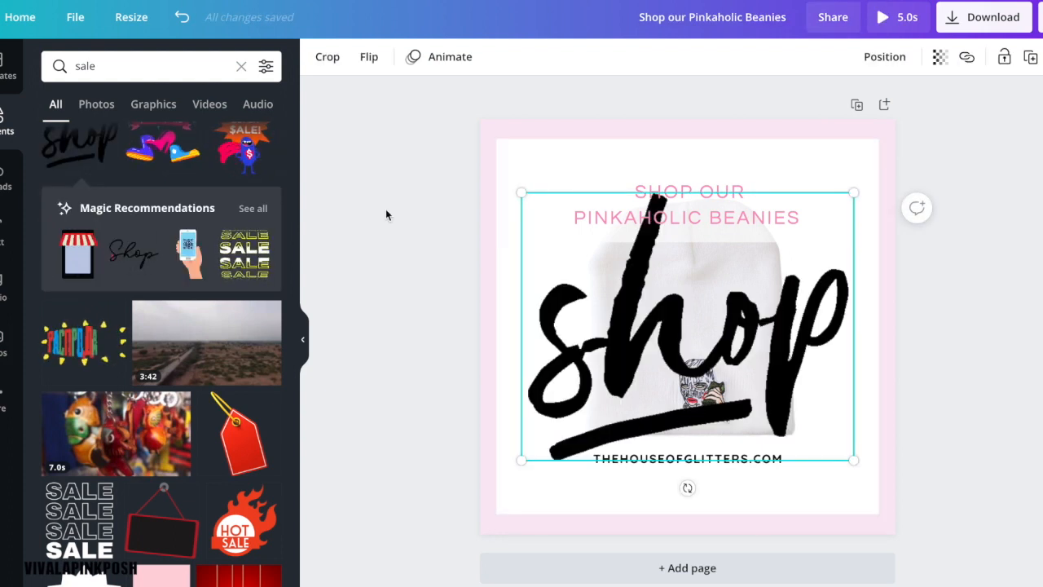
left_click_drag(750, 368, 809, 411)
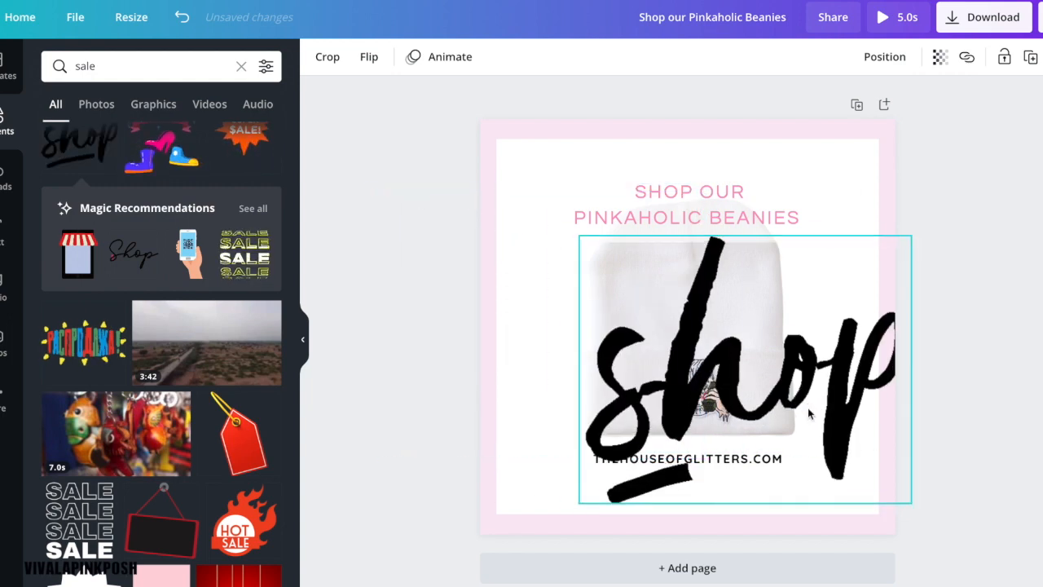
key("Delete")
Step: Try the percent megaphone graphic in the pink brand colour at the post's lower-left corner, and delete it
scroll(215, 479, "down", 10)
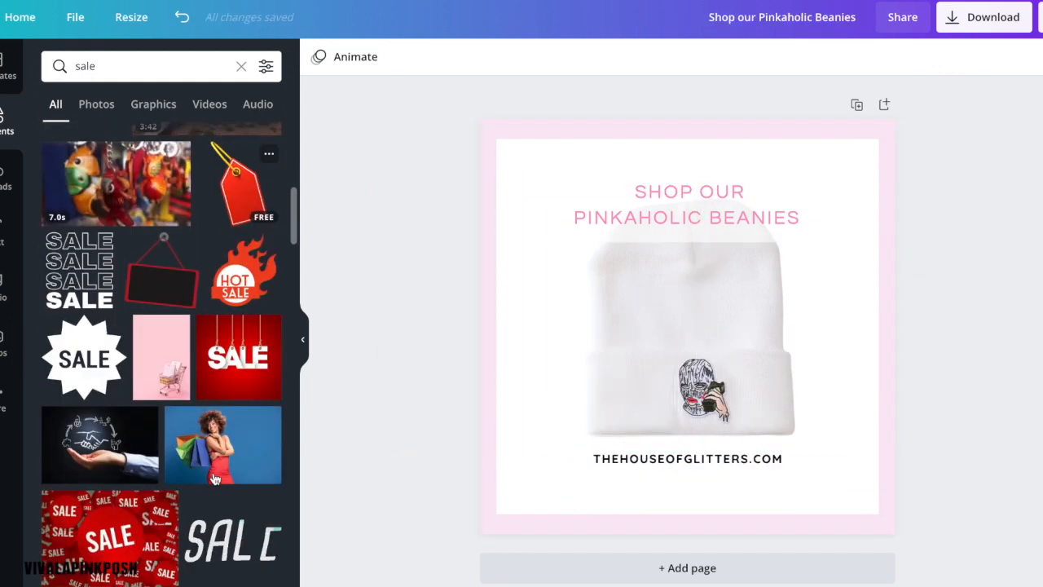
scroll(214, 479, "down", 5)
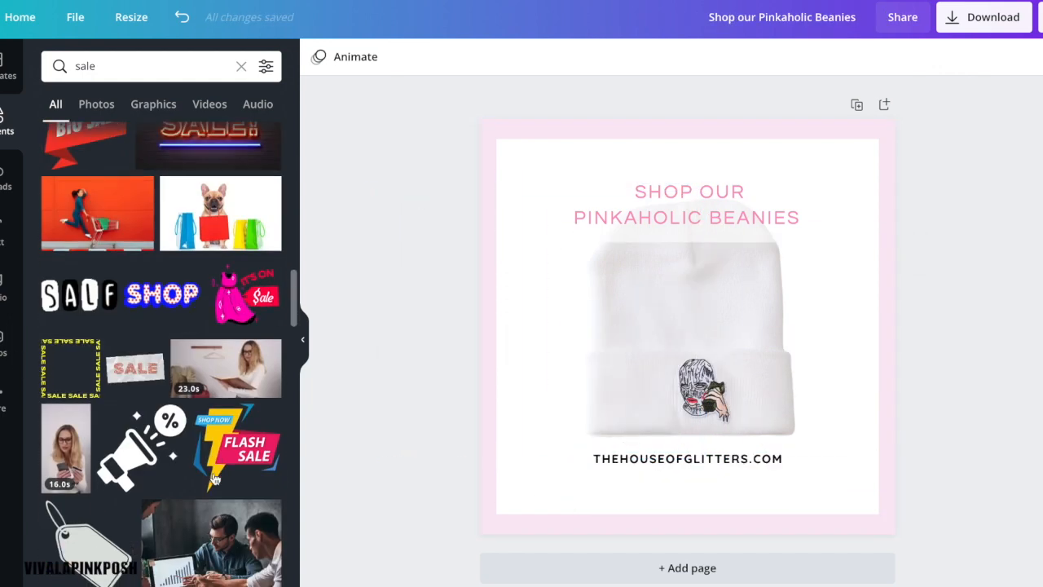
left_click(135, 446)
left_click(319, 57)
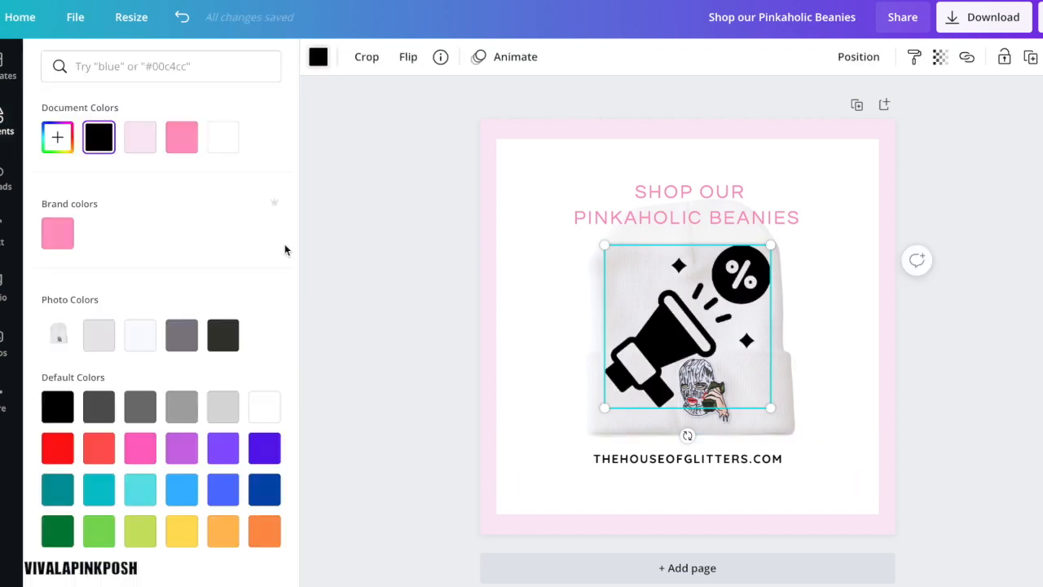
left_click(58, 235)
left_click_drag(722, 337, 601, 441)
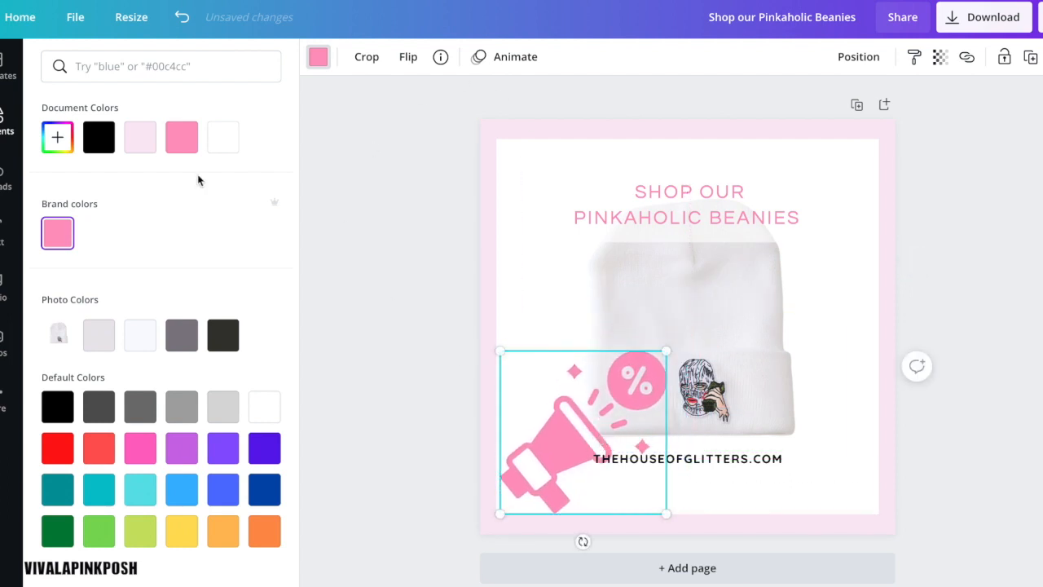
key("Delete")
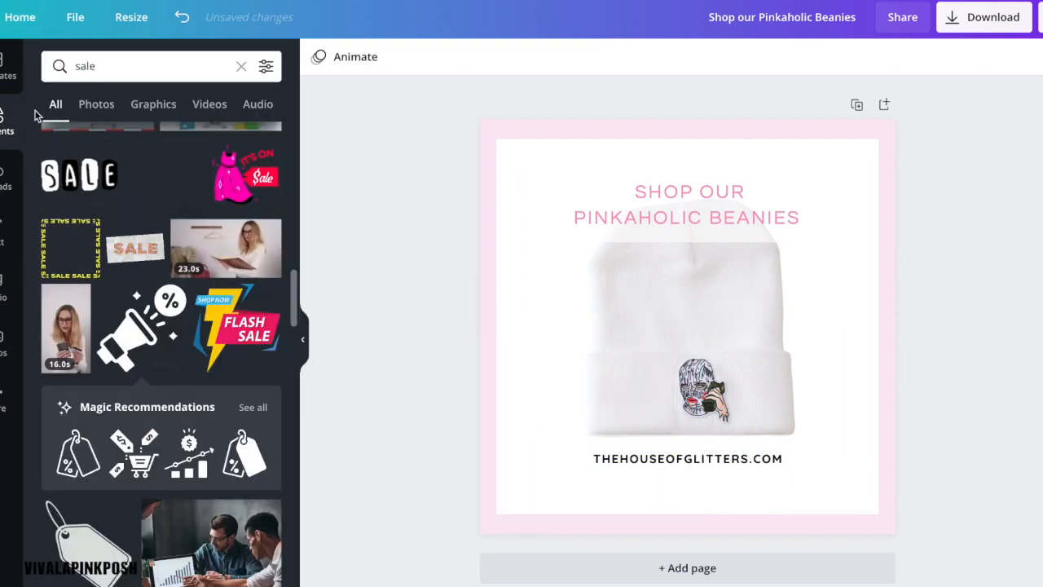
Step: Add the animated yellow "SALE" text frame around the beanie and deselect it
scroll(122, 244, "down", 2)
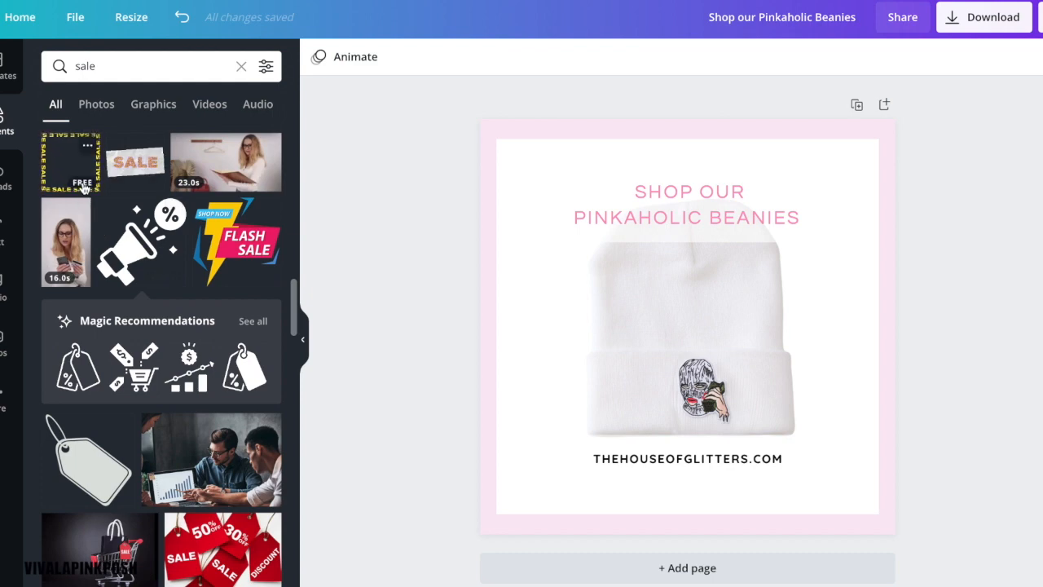
left_click(84, 187)
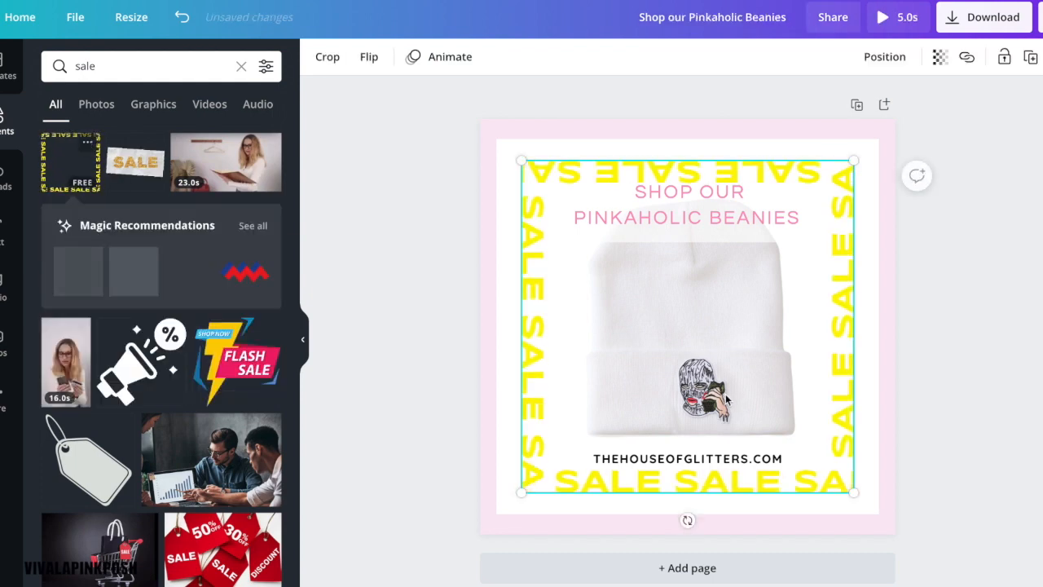
left_click(442, 308)
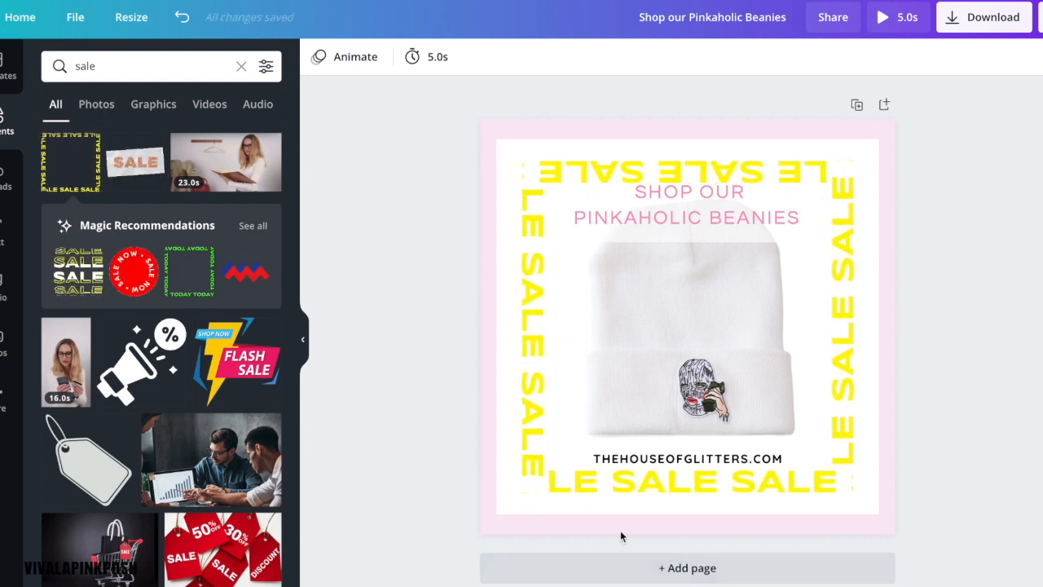
left_click(545, 482)
left_click(414, 339)
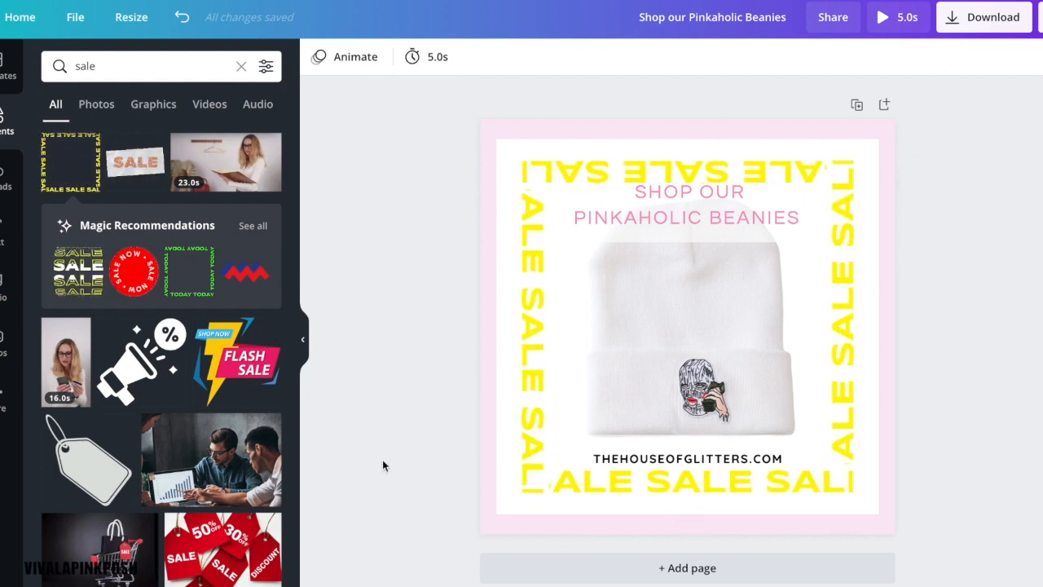
Step: Browse more sale elements, the uploads, font combinations, audio tracks, logos and extra apps, and return to the templates
scroll(72, 388, "down", 5)
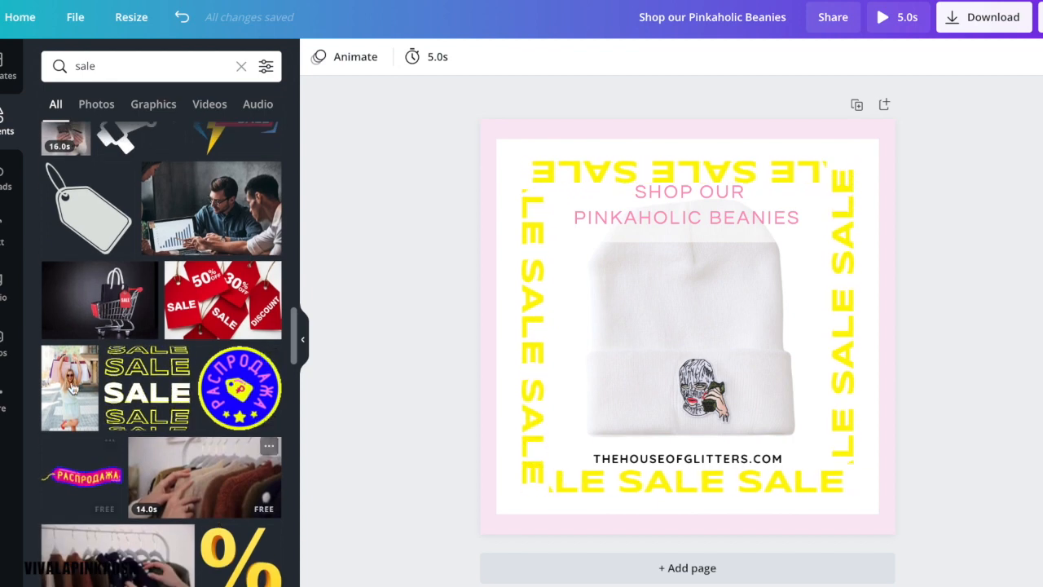
scroll(72, 389, "down", 7)
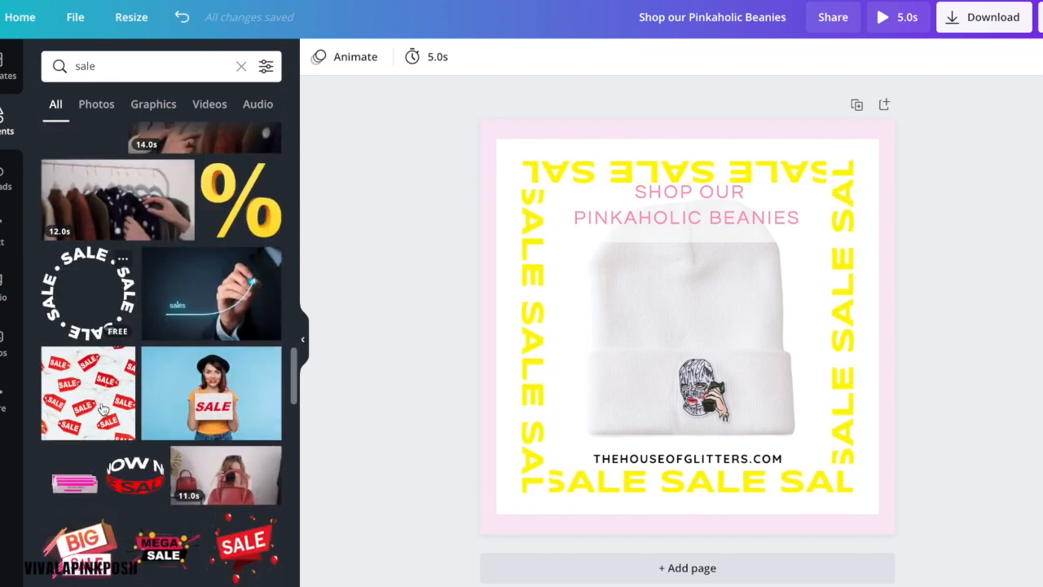
scroll(103, 409, "down", 4)
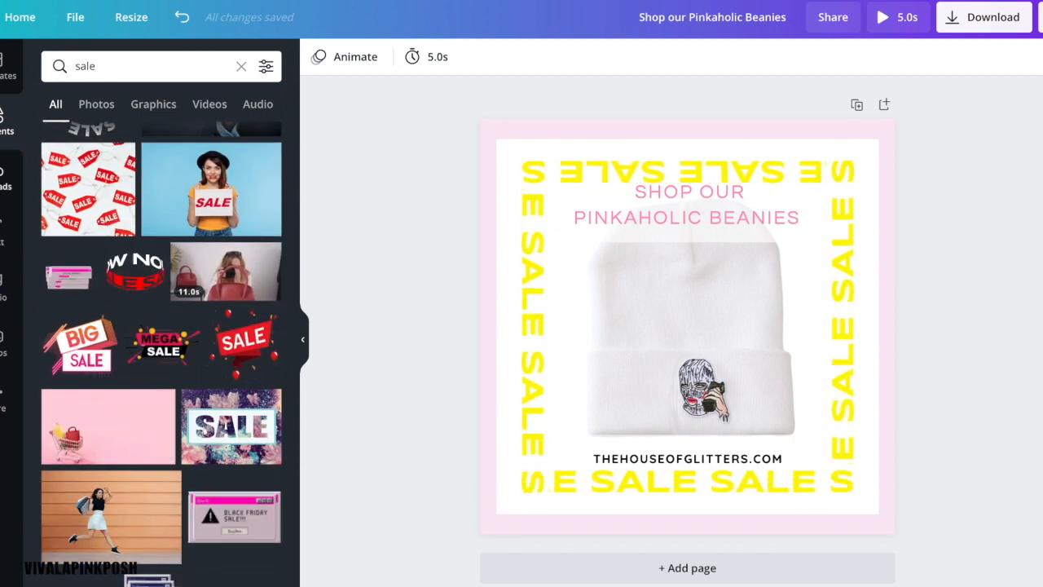
left_click(5, 178)
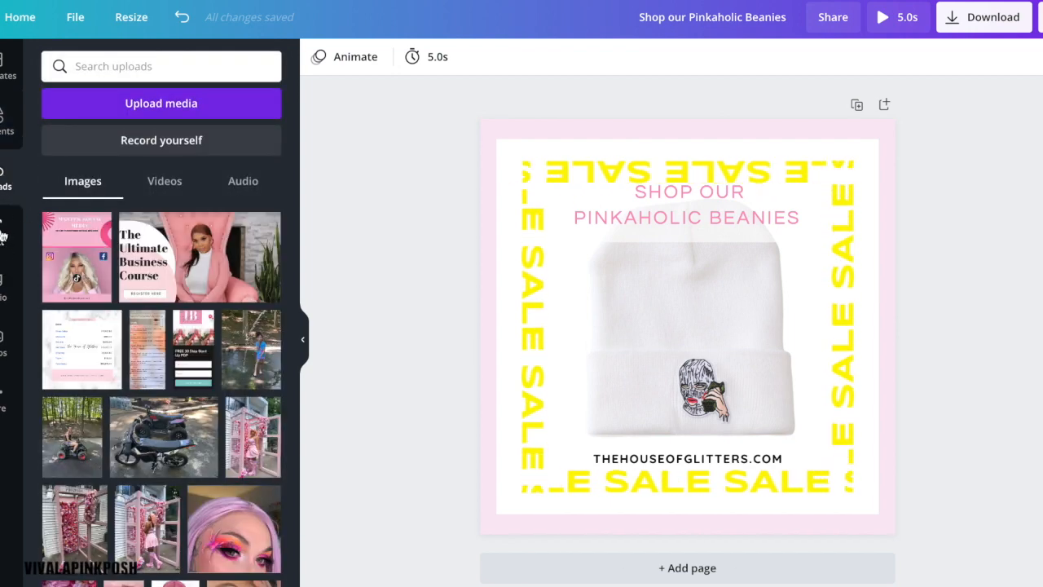
left_click(3, 234)
scroll(231, 398, "down", 4)
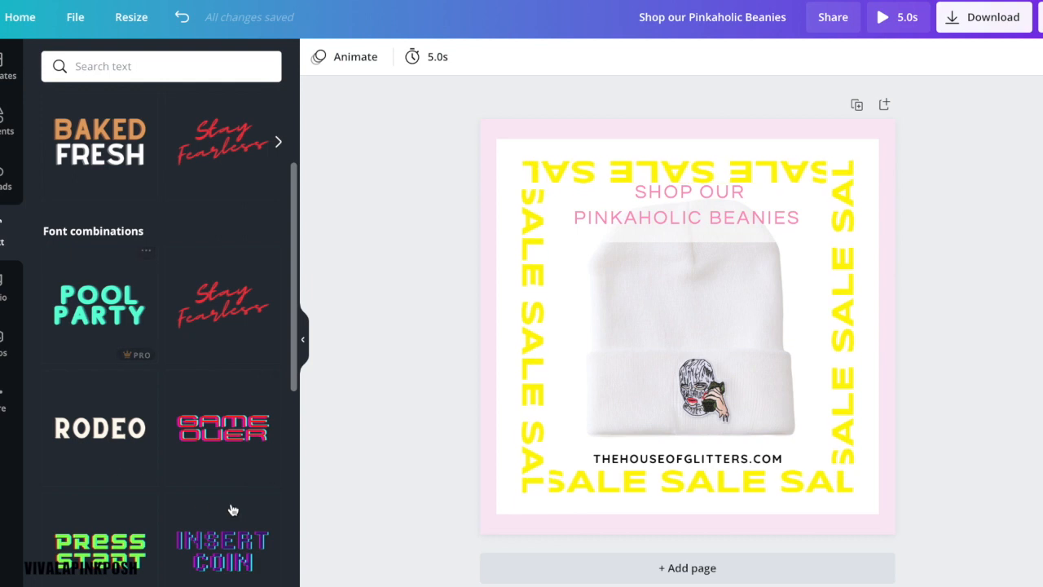
scroll(176, 358, "down", 3)
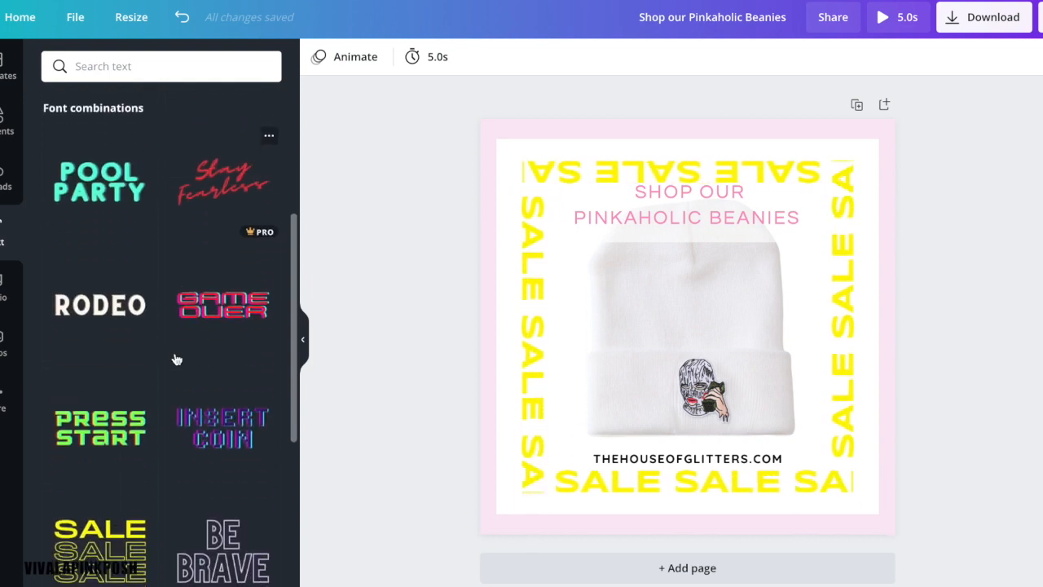
left_click(9, 295)
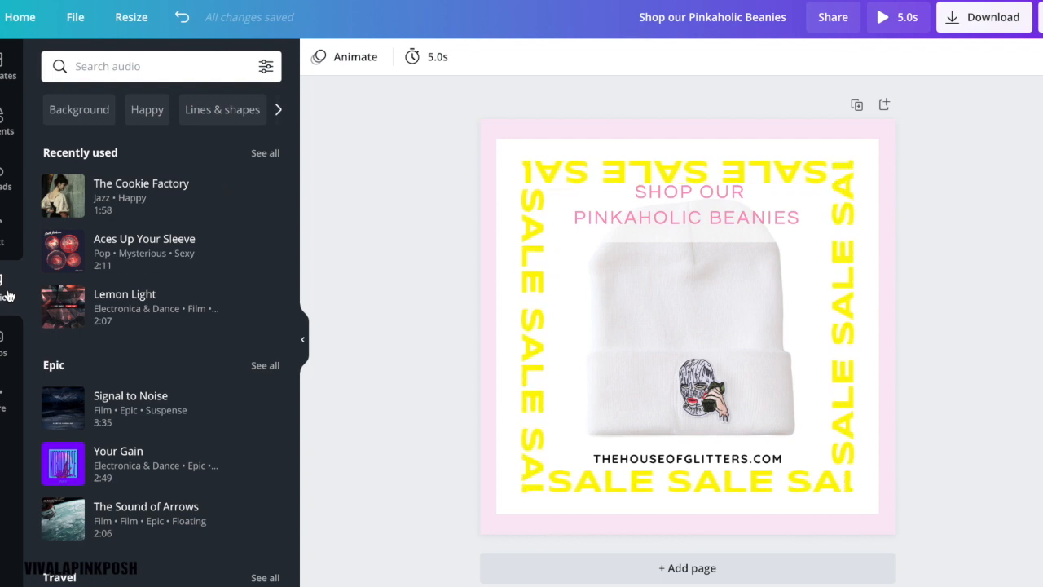
left_click(2, 342)
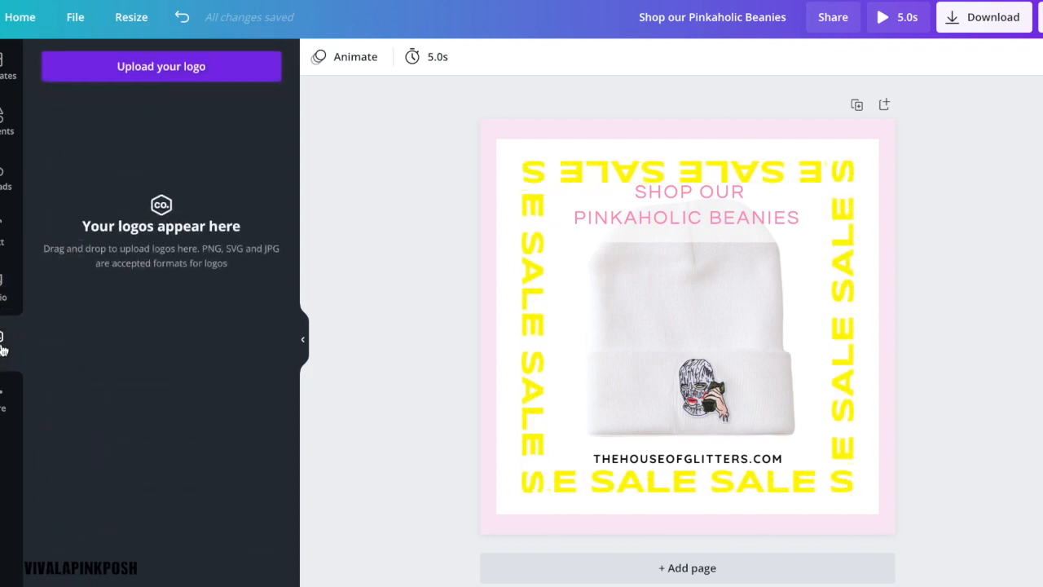
left_click(4, 397)
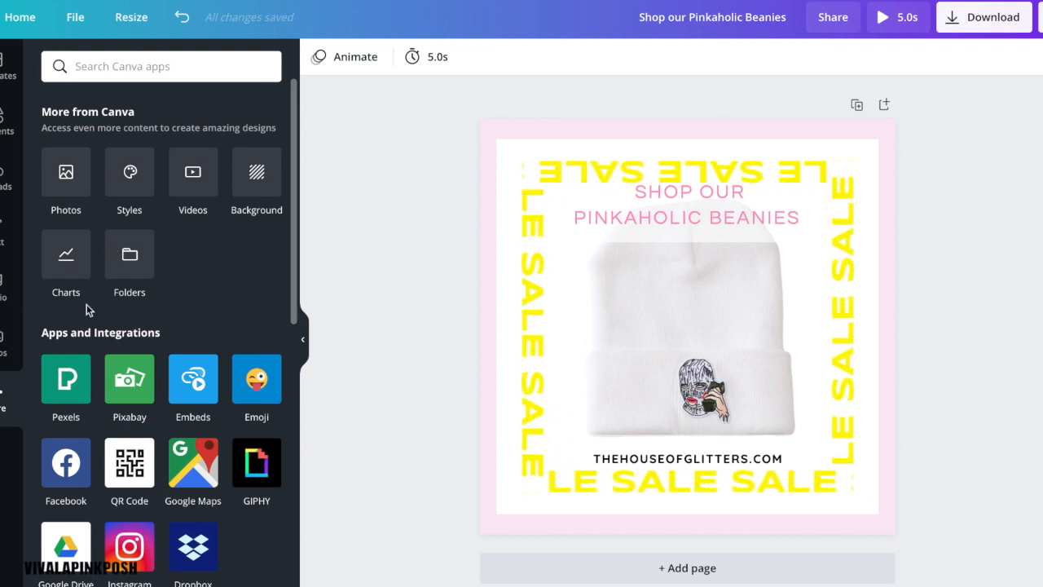
left_click(5, 64)
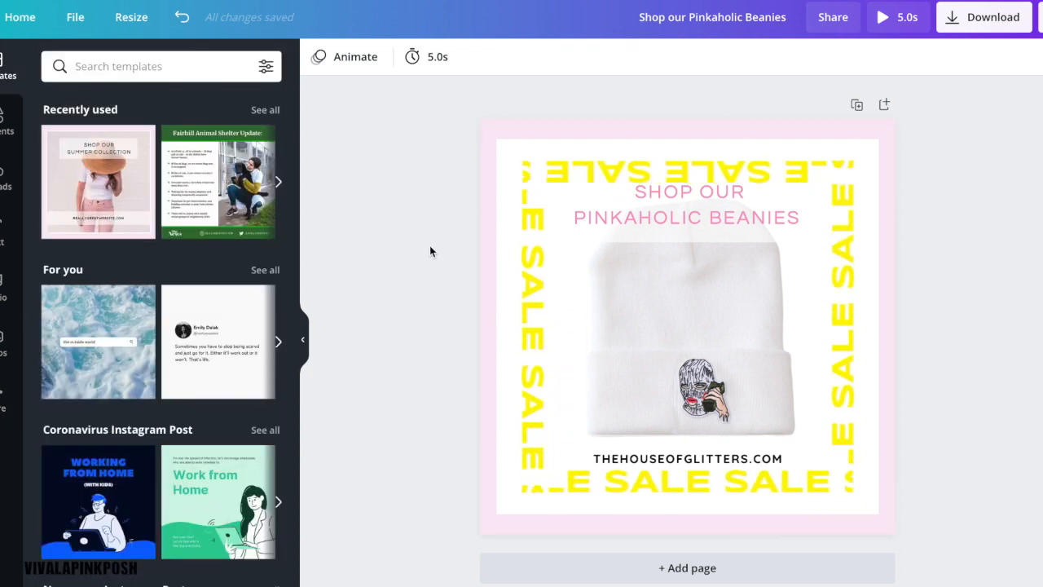
Step: Move the "SHOP OUR PINKAHOLIC BEANIES" headline down, clear of the frame's upper row of yellow text
left_click(693, 209)
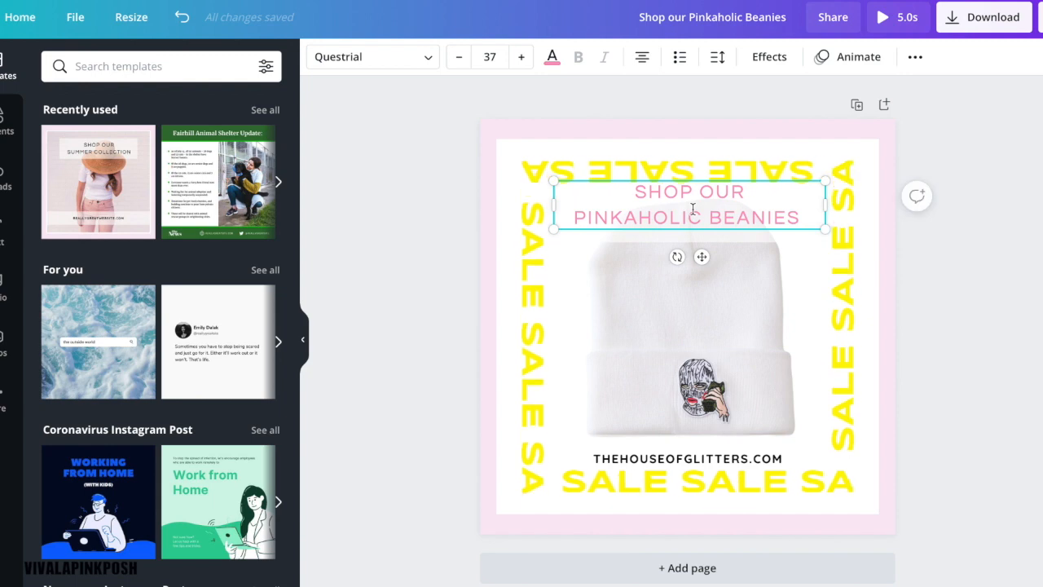
left_click_drag(700, 260, 699, 289)
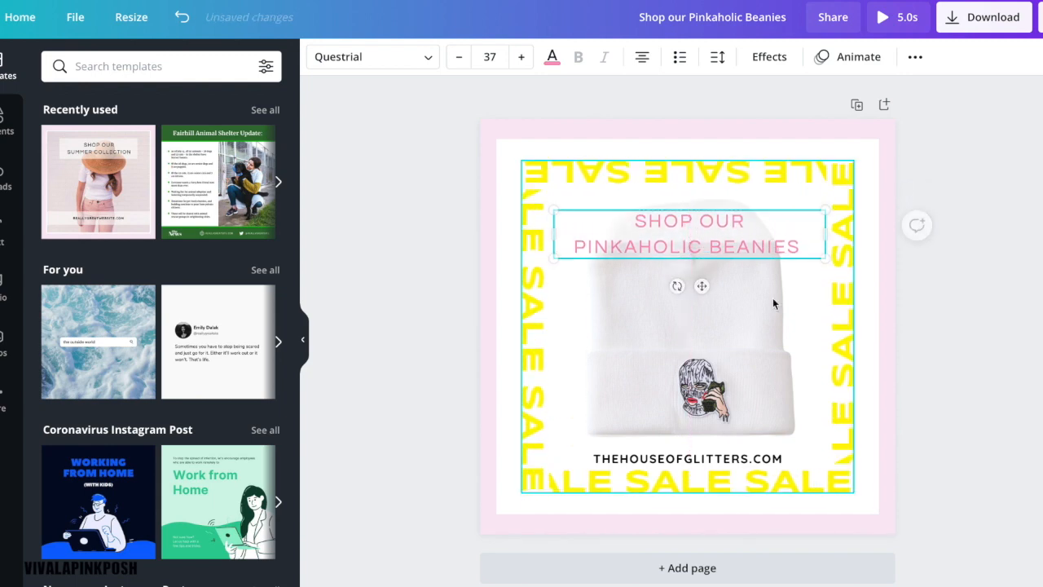
left_click(975, 261)
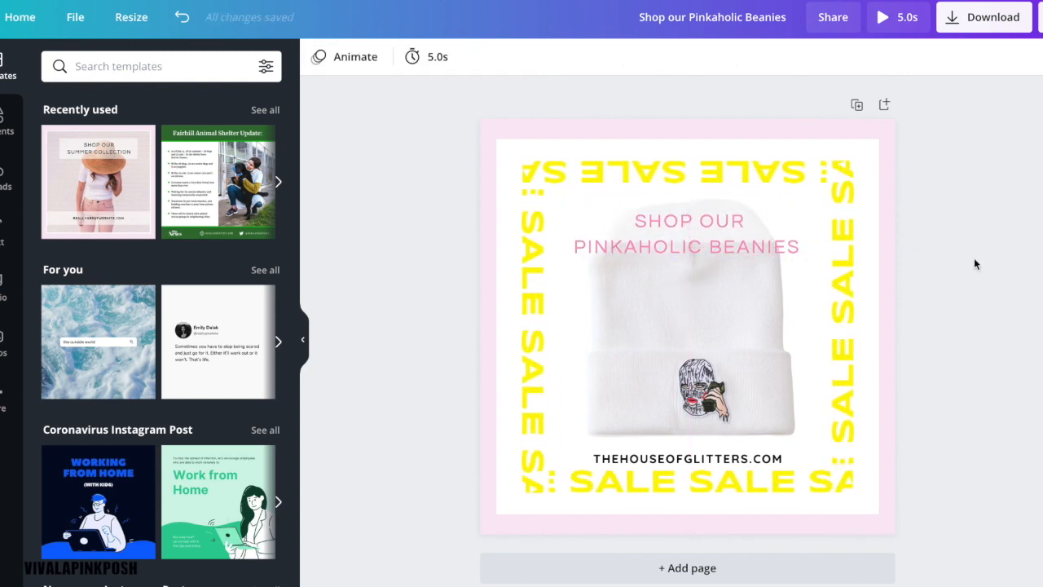